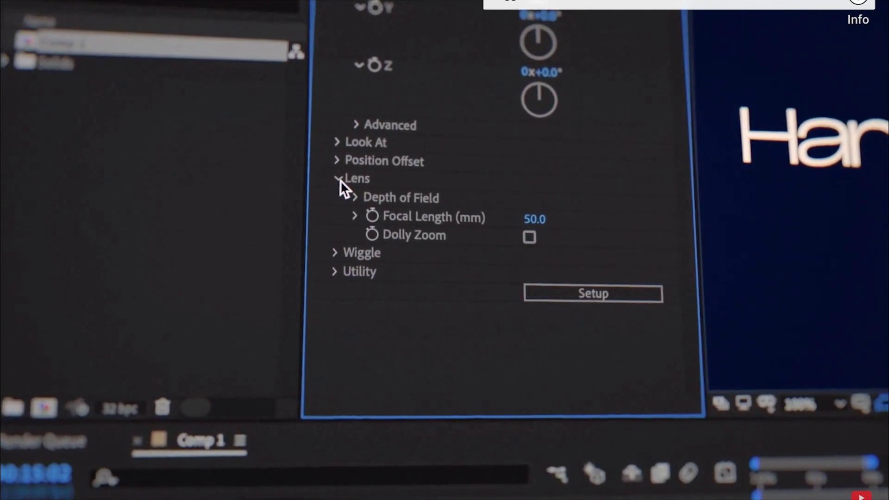
- Enable depth of field on the HandyCam demo camera and choose its focus layer
{"action": "left_click", "coordinate": [353, 197]}
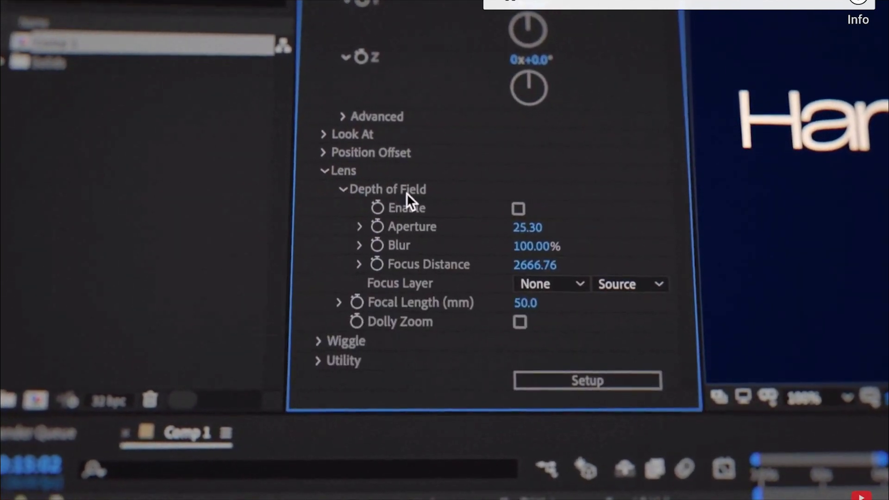
{"action": "left_click", "coordinate": [518, 208]}
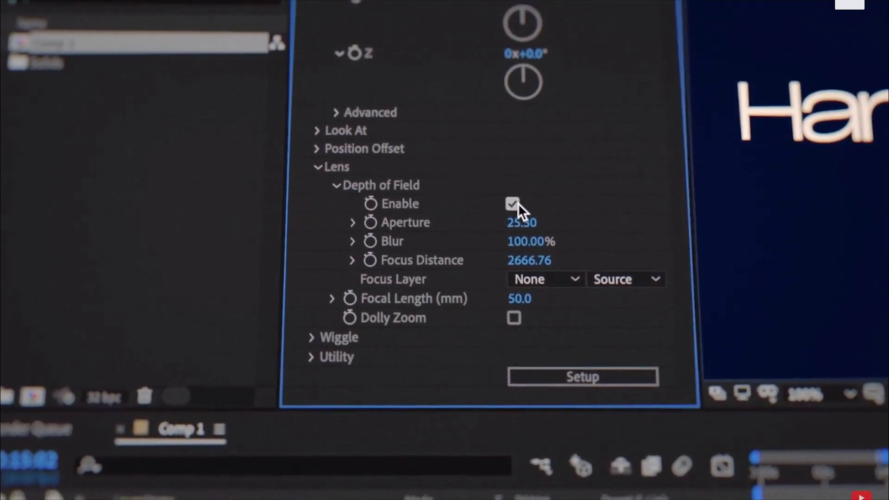
{"action": "left_click", "coordinate": [549, 278]}
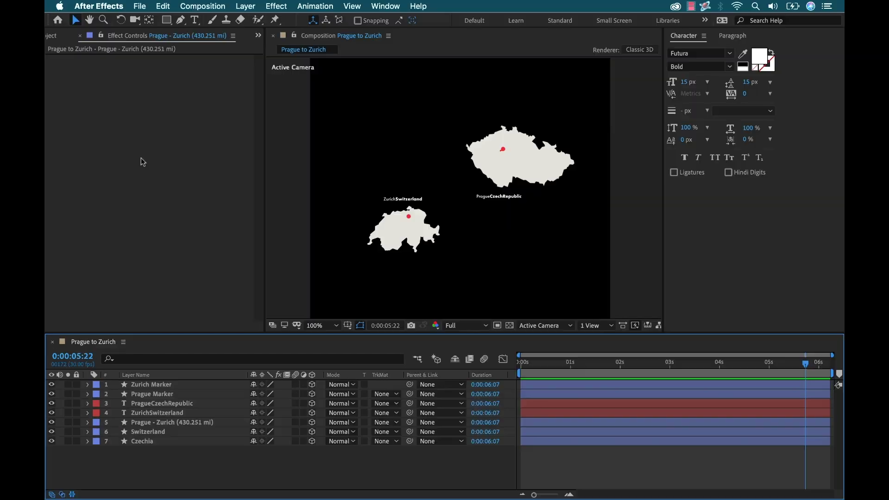
- Add a new null object layer to the map composition
{"action": "left_click", "coordinate": [243, 6]}
{"action": "mouse_move", "coordinate": [250, 21]}
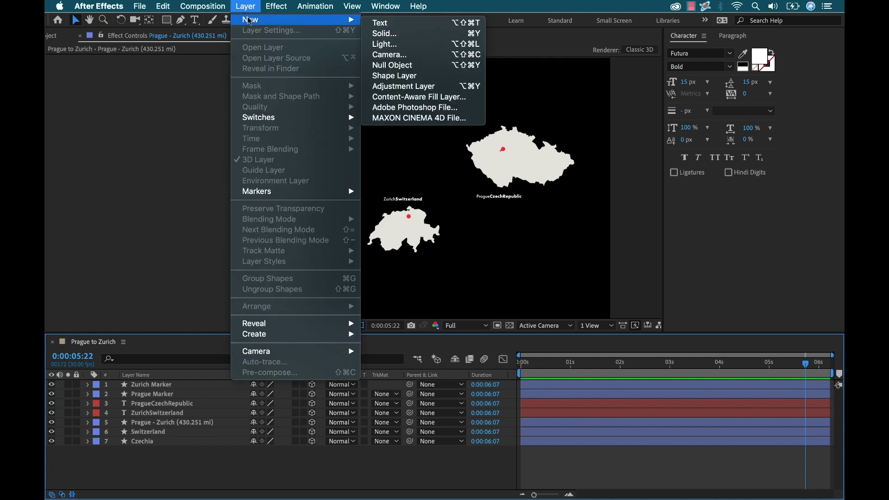
{"action": "left_click", "coordinate": [395, 67]}
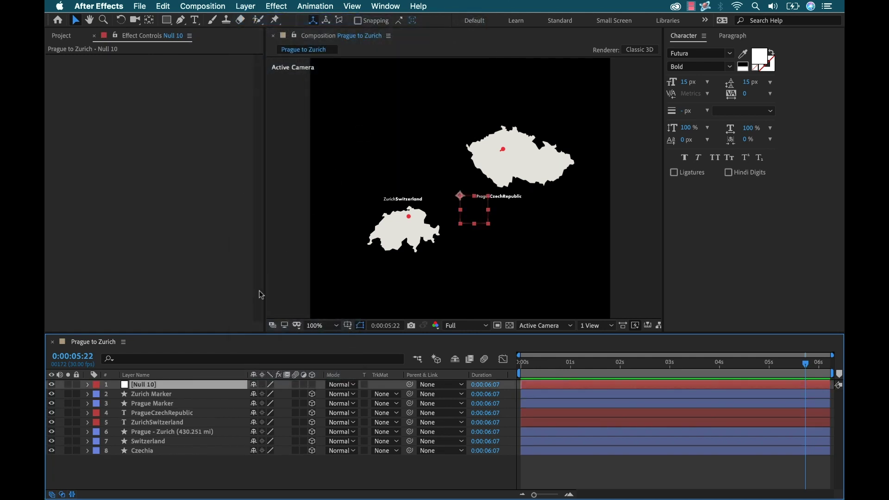
- Apply HandyCam from the Plugin Everything effects folder to the new null layer
{"action": "left_click", "coordinate": [391, 5]}
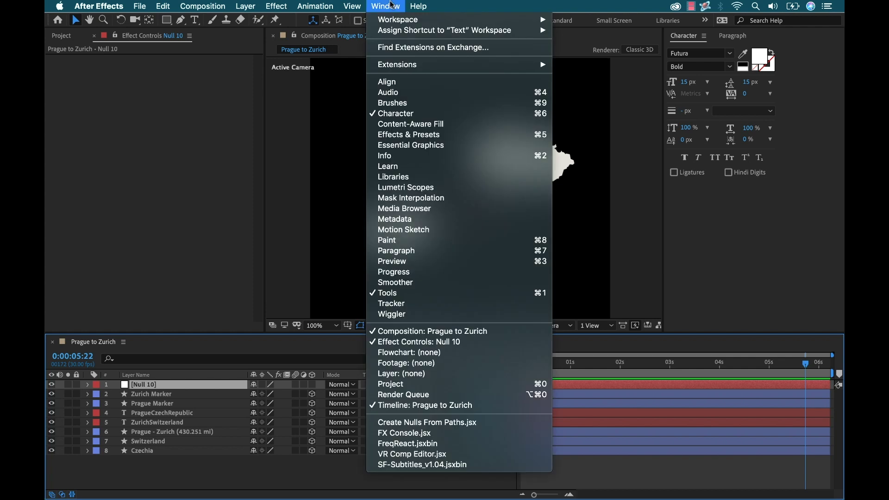
{"action": "left_click", "coordinate": [436, 134]}
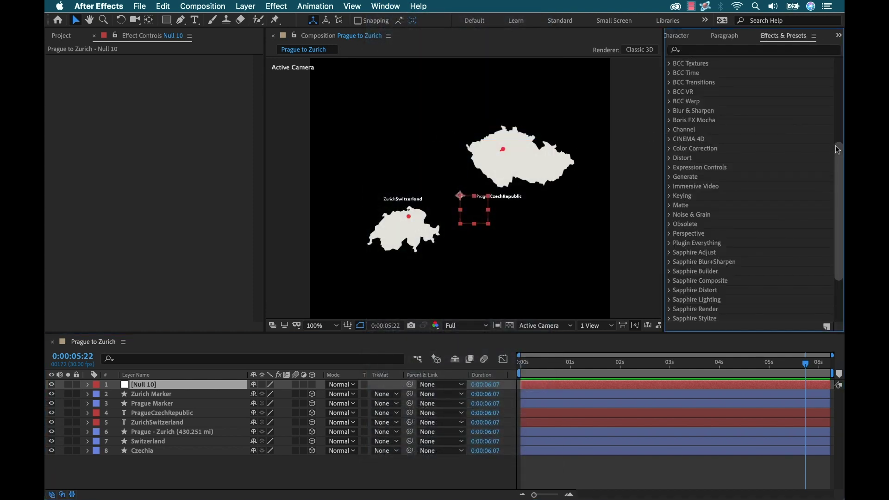
{"action": "left_click_drag", "start_coordinate": [839, 148], "coordinate": [838, 156]}
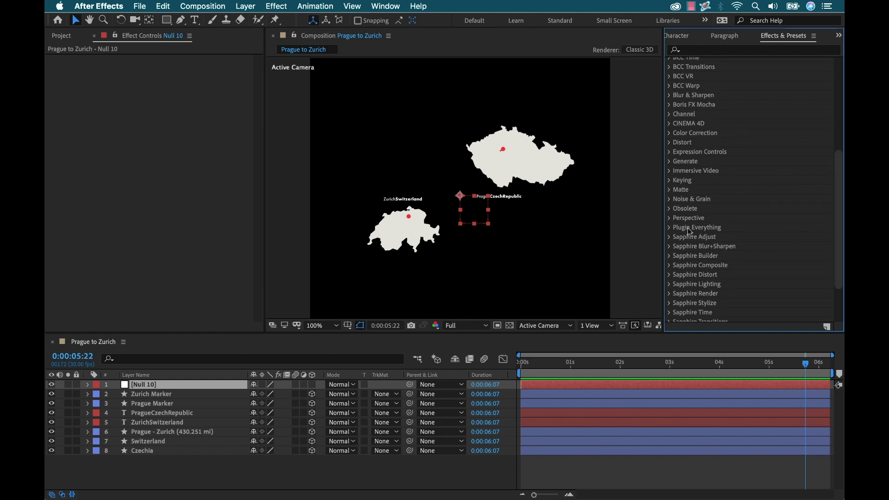
{"action": "left_click", "coordinate": [669, 228]}
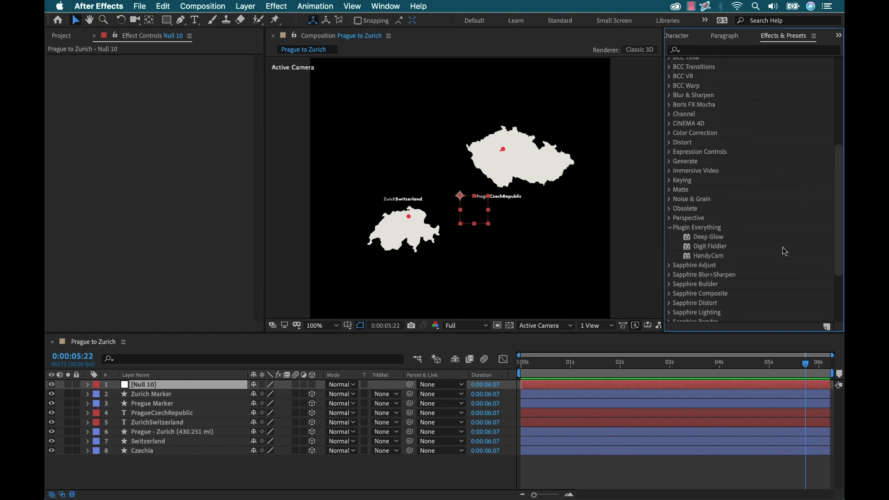
{"action": "left_click_drag", "start_coordinate": [706, 256], "coordinate": [145, 385]}
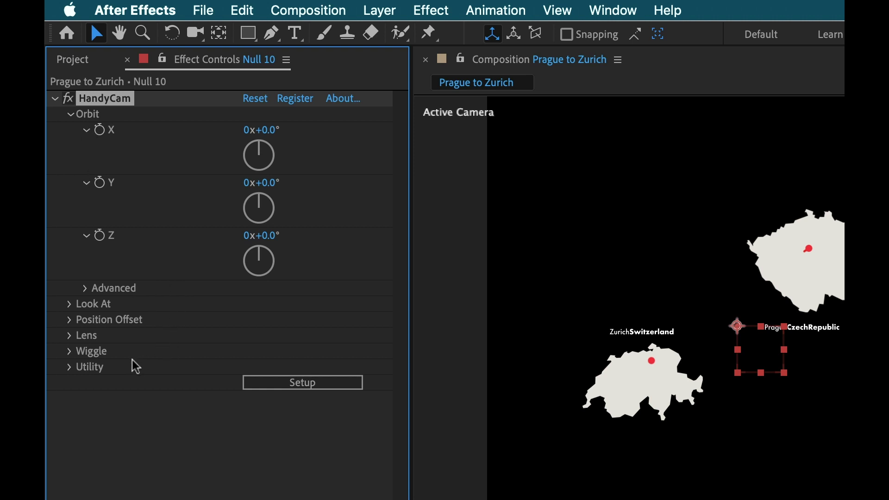
- Run HandyCam Setup to create HandyCam_Camera and HandyCam_Controller, then select the controller
{"action": "left_click", "coordinate": [337, 385]}
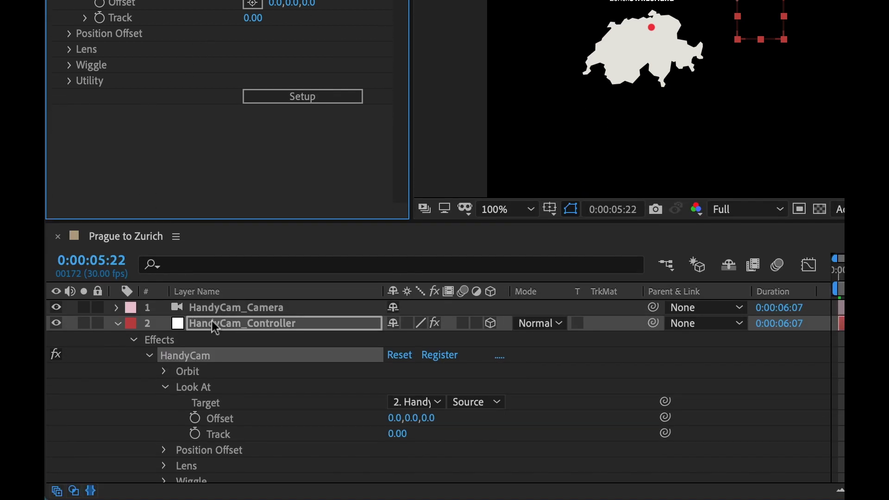
{"action": "left_click", "coordinate": [118, 324]}
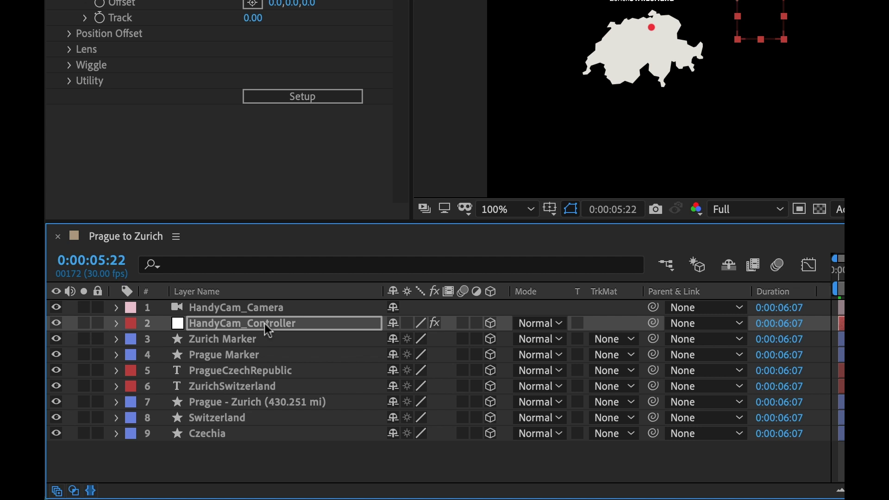
{"action": "left_click", "coordinate": [248, 306]}
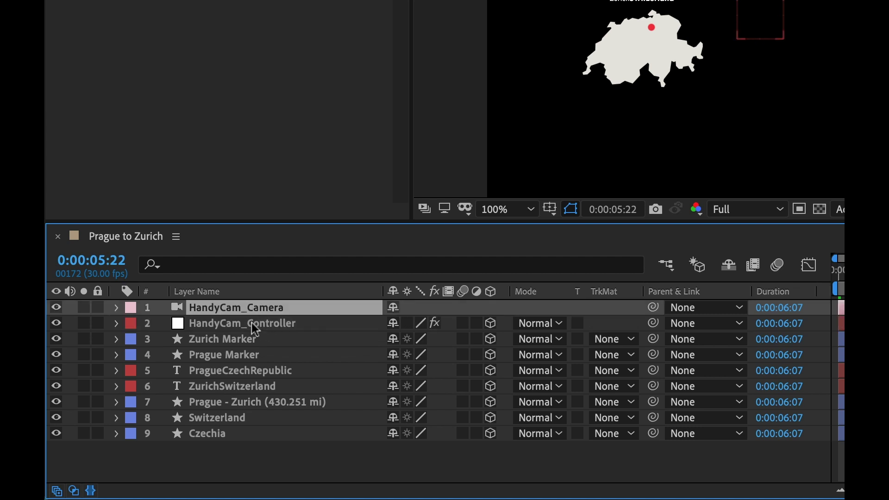
{"action": "left_click", "coordinate": [250, 323]}
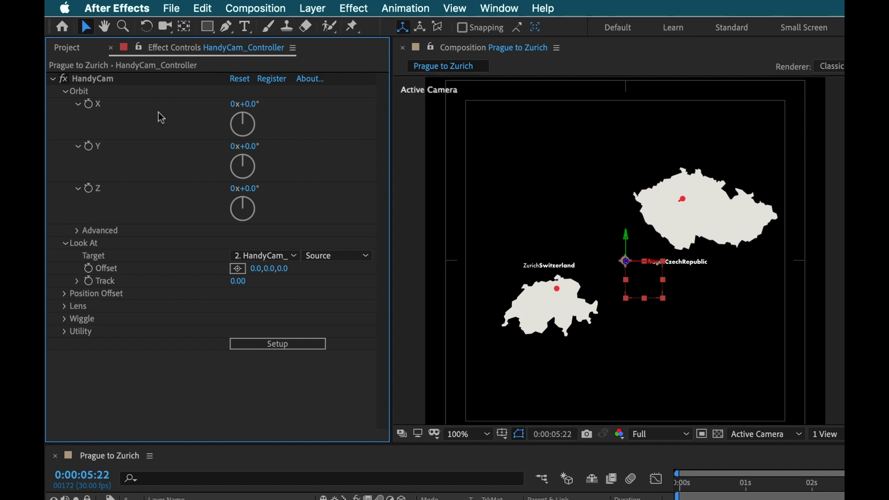
{"action": "left_click_drag", "start_coordinate": [249, 103], "coordinate": [269, 106]}
{"action": "key", "text": "cmd+z"}
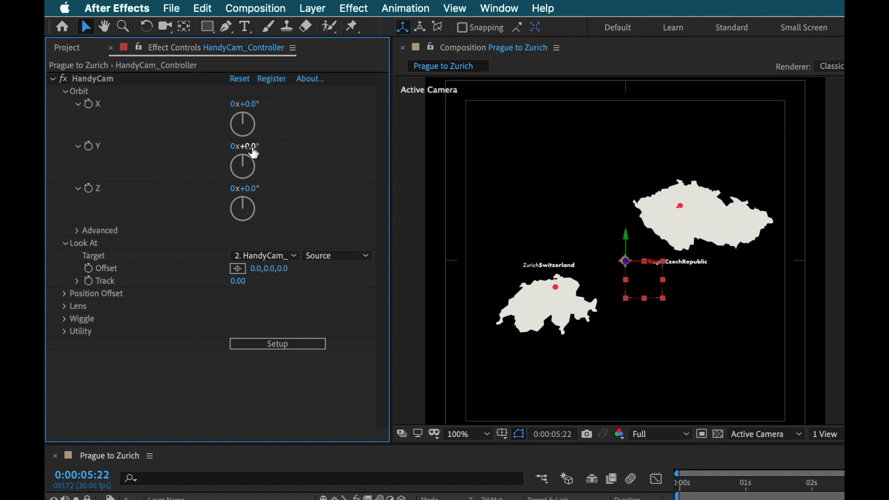
{"action": "left_click_drag", "start_coordinate": [246, 146], "coordinate": [301, 162]}
{"action": "key", "text": "super+z"}
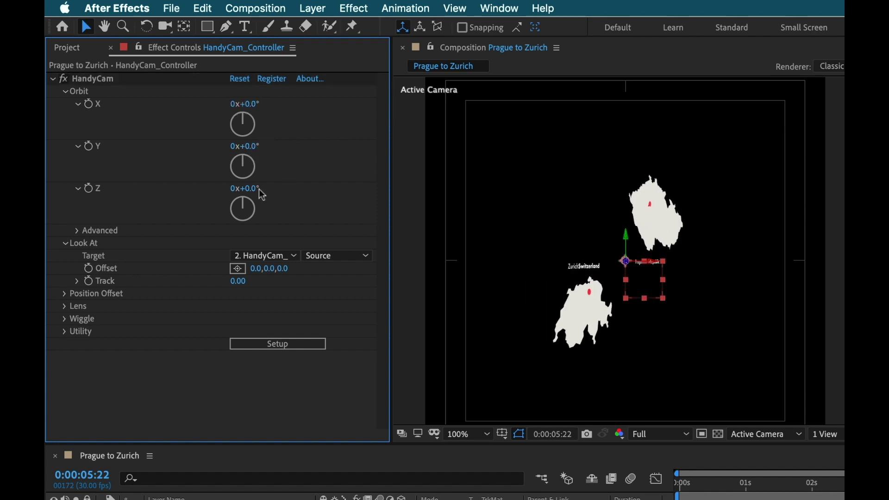
{"action": "left_click_drag", "start_coordinate": [246, 188], "coordinate": [287, 187]}
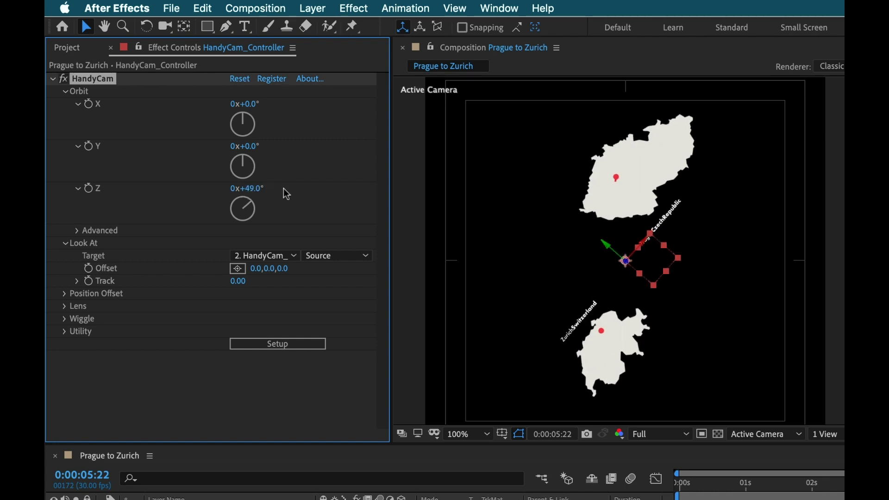
{"action": "key", "text": "super+z"}
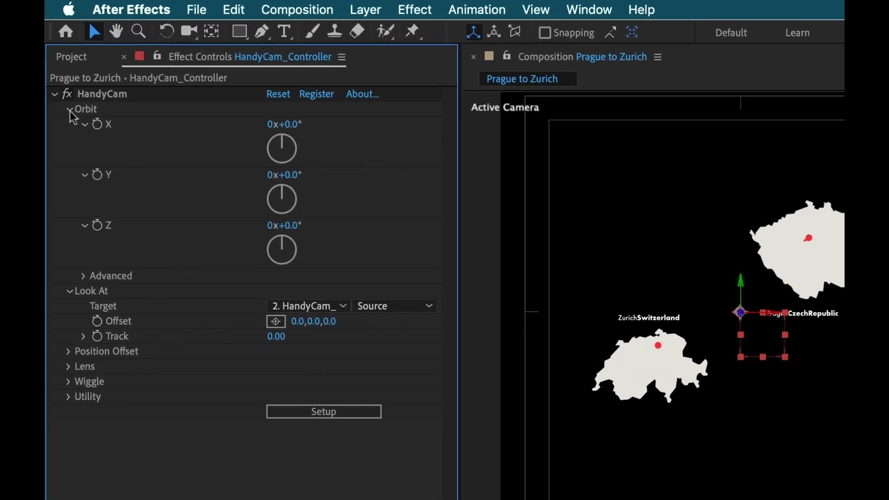
{"action": "left_click", "coordinate": [70, 111]}
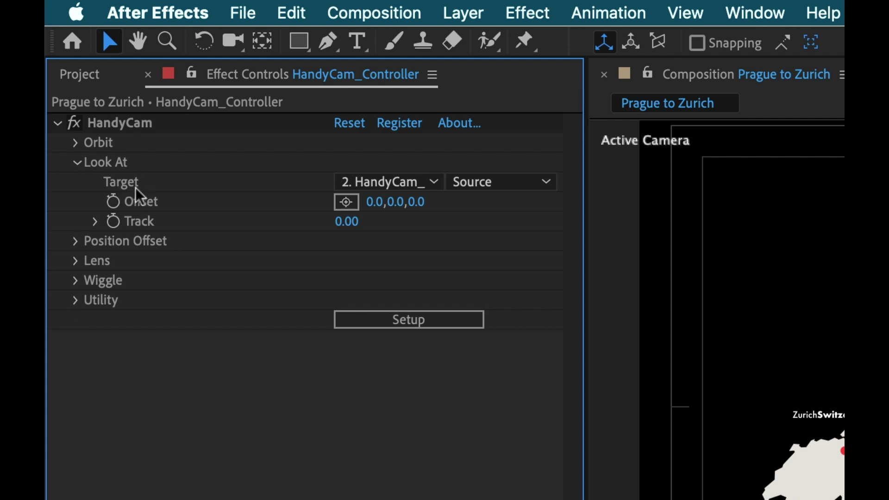
{"action": "left_click", "coordinate": [431, 184]}
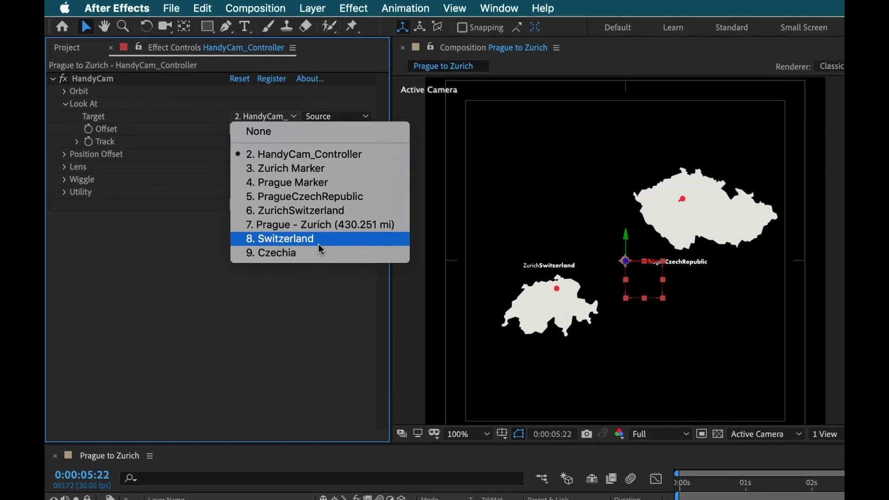
{"action": "left_click", "coordinate": [286, 240]}
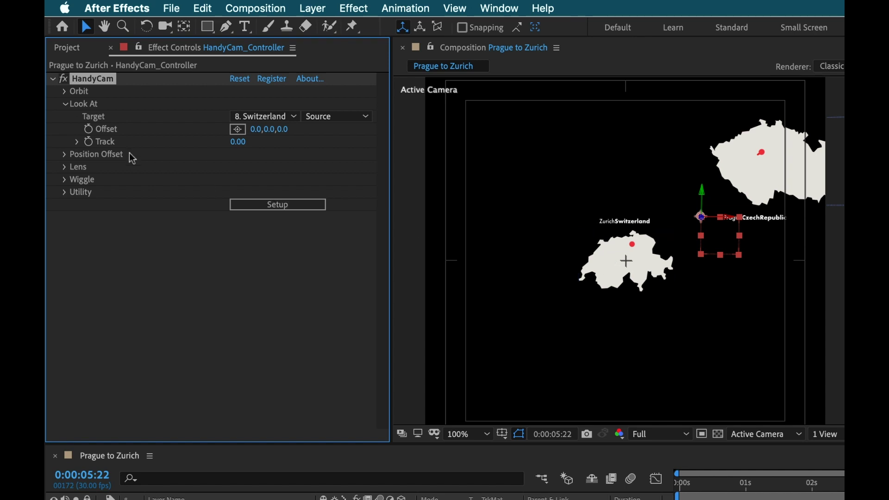
{"action": "left_click", "coordinate": [64, 92]}
{"action": "left_click_drag", "start_coordinate": [245, 146], "coordinate": [272, 148]}
{"action": "key", "text": "ctrl+z"}
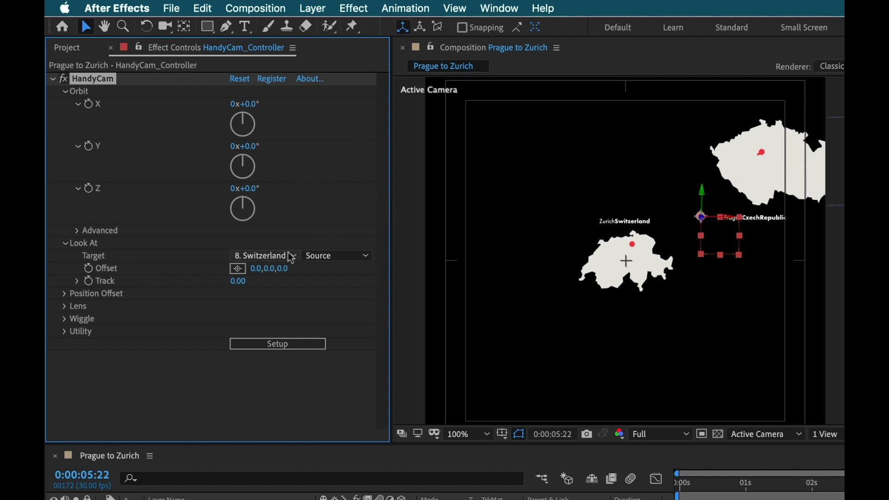
{"action": "left_click", "coordinate": [289, 257]}
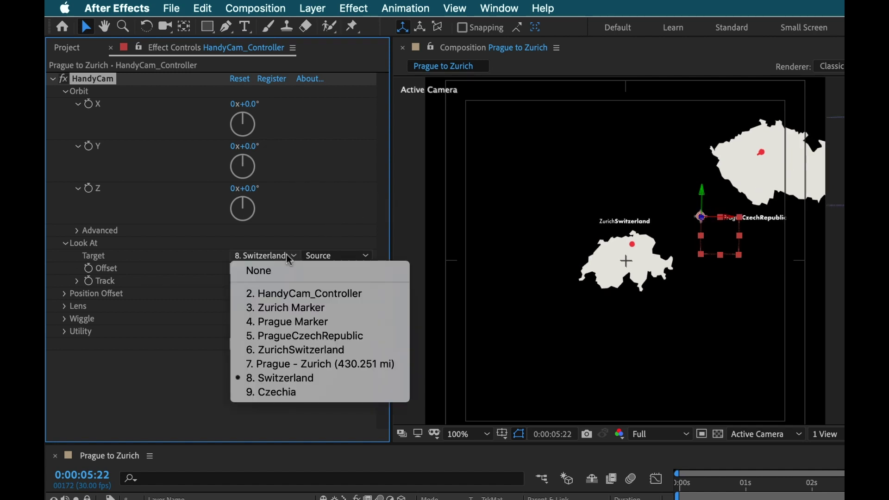
{"action": "left_click", "coordinate": [288, 298]}
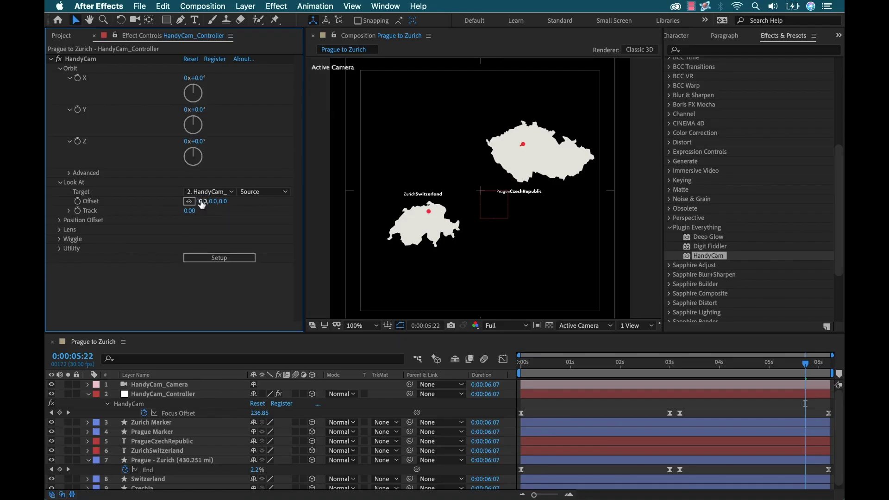
- Try the controller's Look At offset and Track values, reverting both so Track stays 0.00
{"action": "left_click_drag", "start_coordinate": [202, 204], "coordinate": [137, 197]}
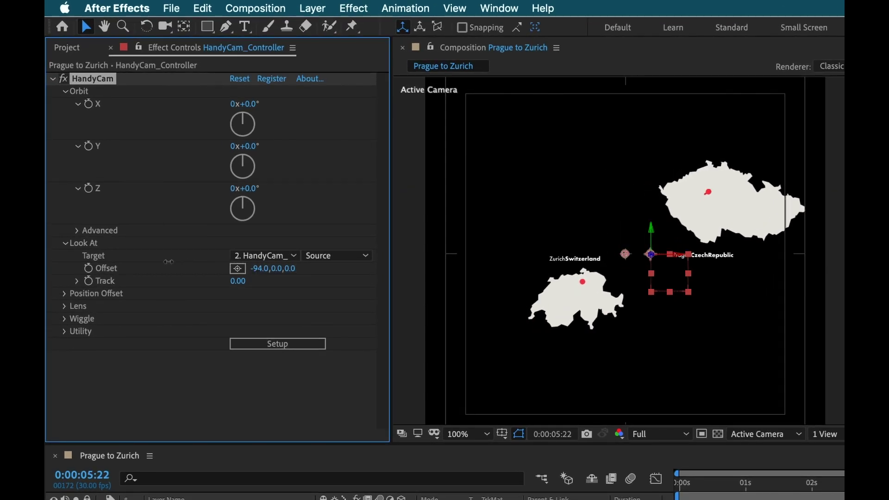
{"action": "left_click_drag", "start_coordinate": [169, 262], "coordinate": [195, 263]}
{"action": "left_click_drag", "start_coordinate": [277, 268], "coordinate": [341, 274]}
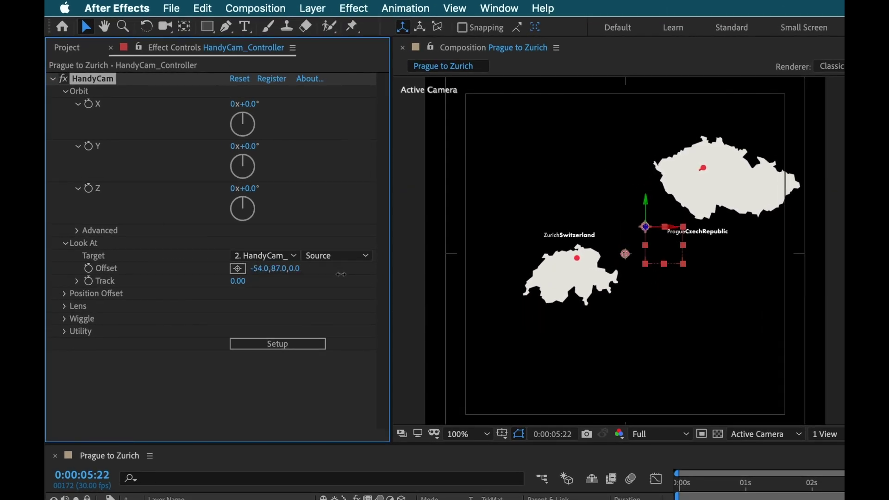
{"action": "key", "text": "super+z"}
{"action": "key", "text": "super+z"}
{"action": "key", "text": "super+z"}
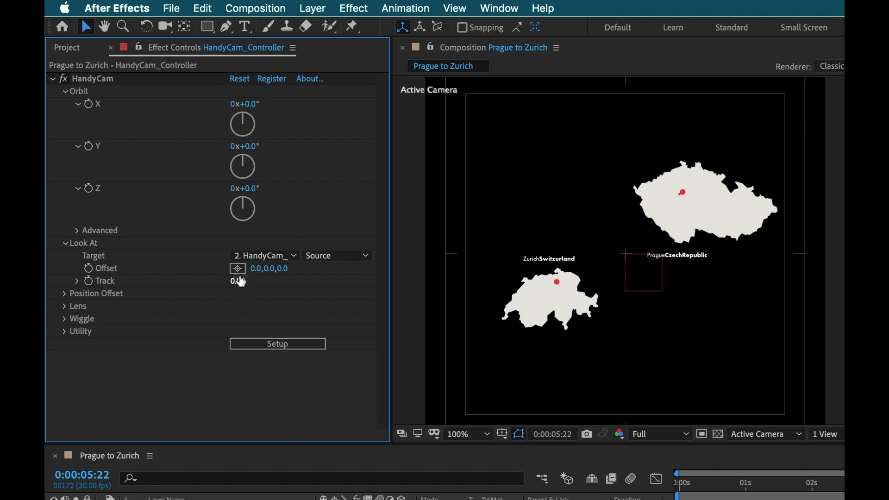
{"action": "mouse_move", "coordinate": [242, 282]}
{"action": "left_mouse_down"}
{"action": "mouse_move", "coordinate": [296, 279]}
{"action": "mouse_move", "coordinate": [238, 279]}
{"action": "mouse_move", "coordinate": [264, 279]}
{"action": "mouse_move", "coordinate": [246, 284]}
{"action": "left_mouse_up"}
{"action": "key", "text": "super+z"}
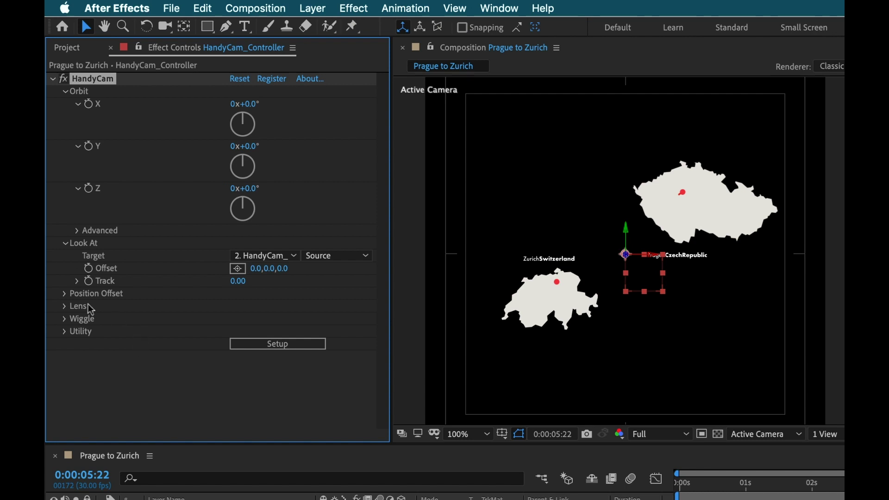
{"action": "left_click", "coordinate": [63, 294]}
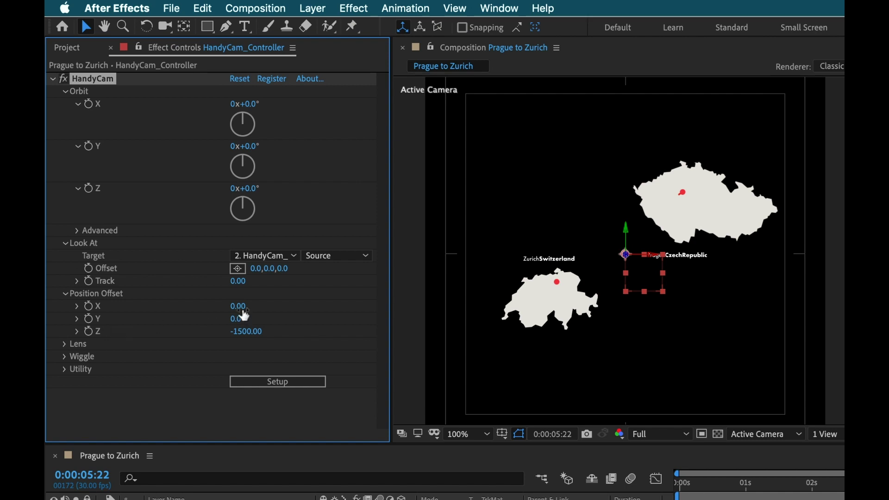
- Set the camera Position Offset to Y 560 and X 520
{"action": "left_click_drag", "start_coordinate": [238, 307], "coordinate": [313, 312]}
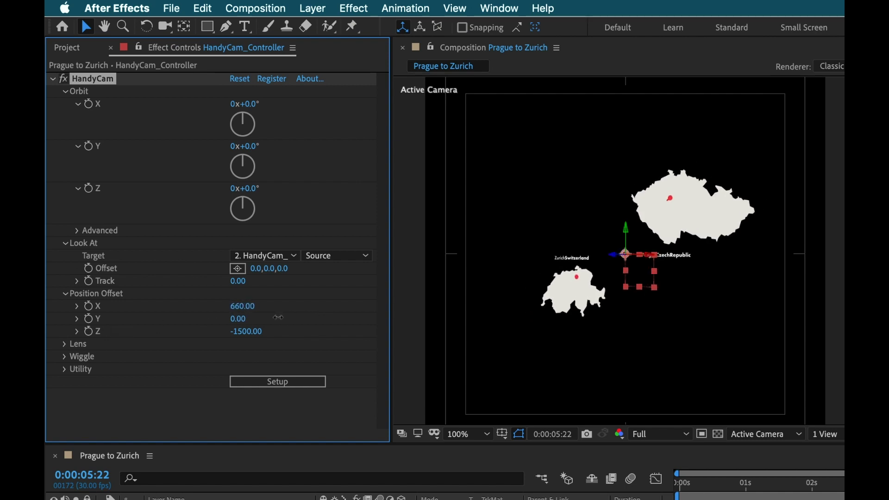
{"action": "left_click_drag", "start_coordinate": [278, 317], "coordinate": [194, 315]}
{"action": "key", "text": "super+z"}
{"action": "key", "text": "super+z"}
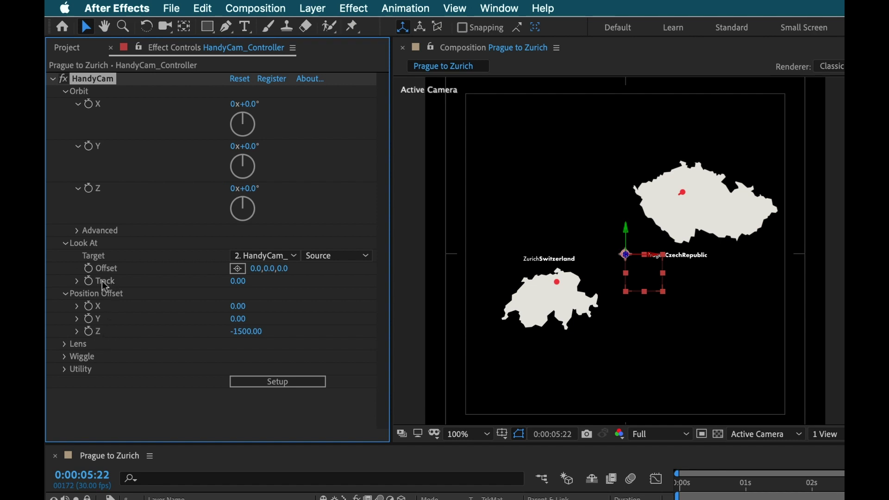
{"action": "left_click", "coordinate": [238, 319]}
{"action": "type", "text": "560"}
{"action": "key", "text": "Return"}
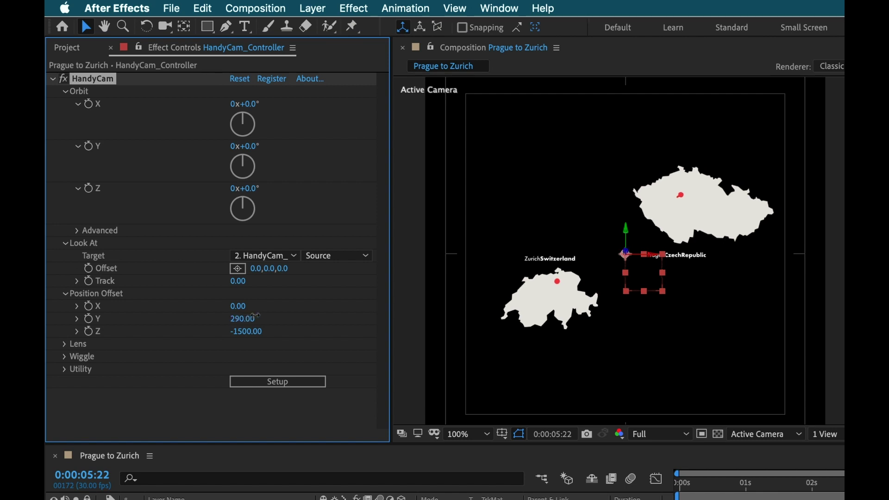
{"action": "left_click_drag", "start_coordinate": [231, 311], "coordinate": [330, 329]}
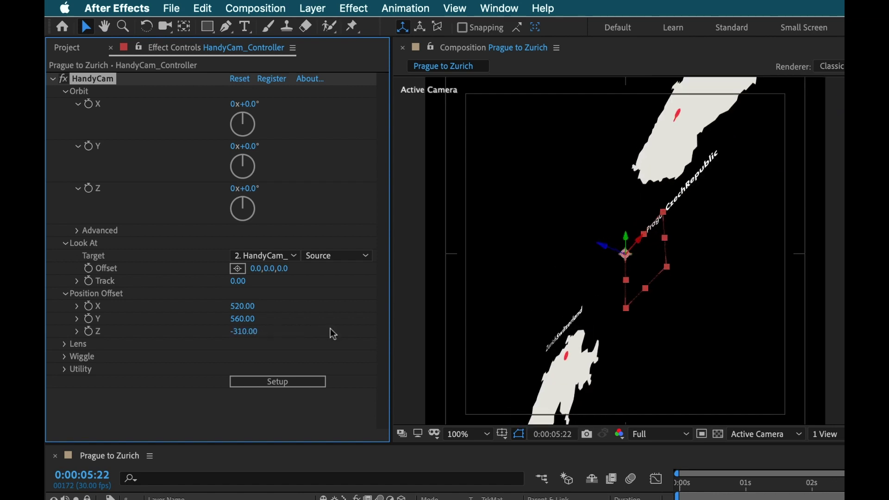
- Keep Z at -1500 and return Track to 0.00 after testing it
{"action": "key", "text": "super+z"}
{"action": "left_click_drag", "start_coordinate": [238, 280], "coordinate": [302, 286]}
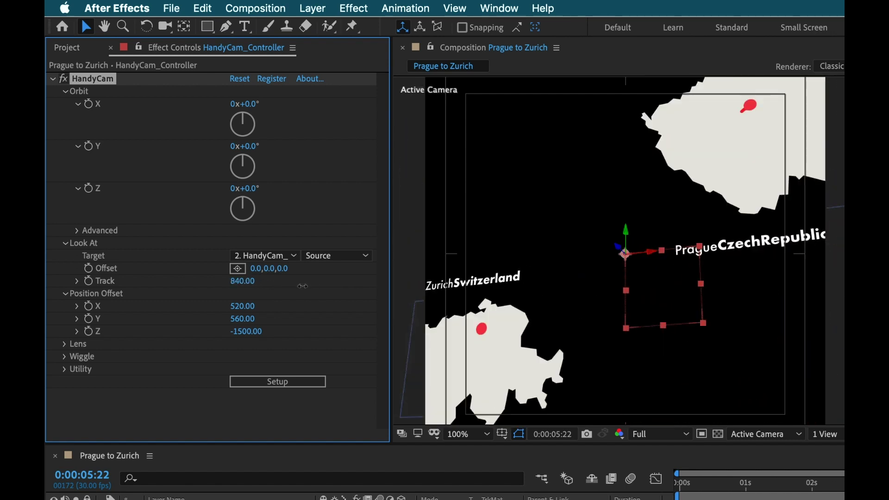
{"action": "key", "text": "super+z"}
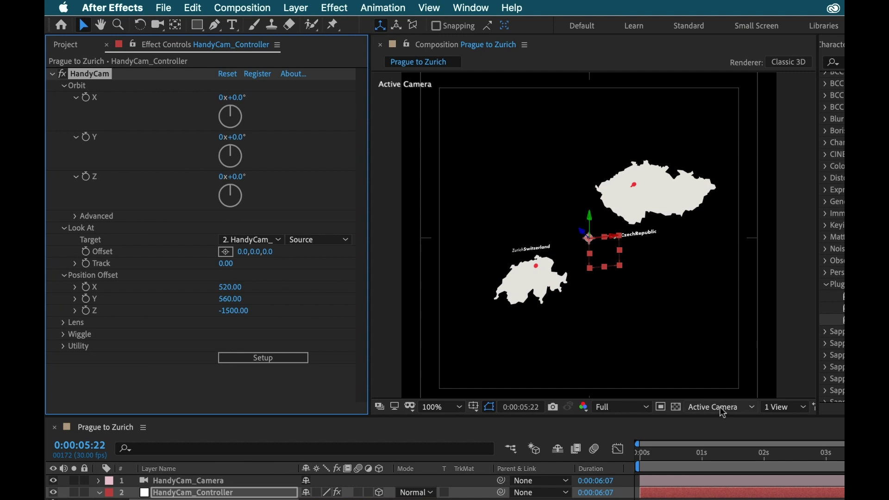
- Switch the viewer to the Top 3D view, zoomed out to 25% to show the camera
{"action": "left_click", "coordinate": [722, 407]}
{"action": "left_click", "coordinate": [718, 491]}
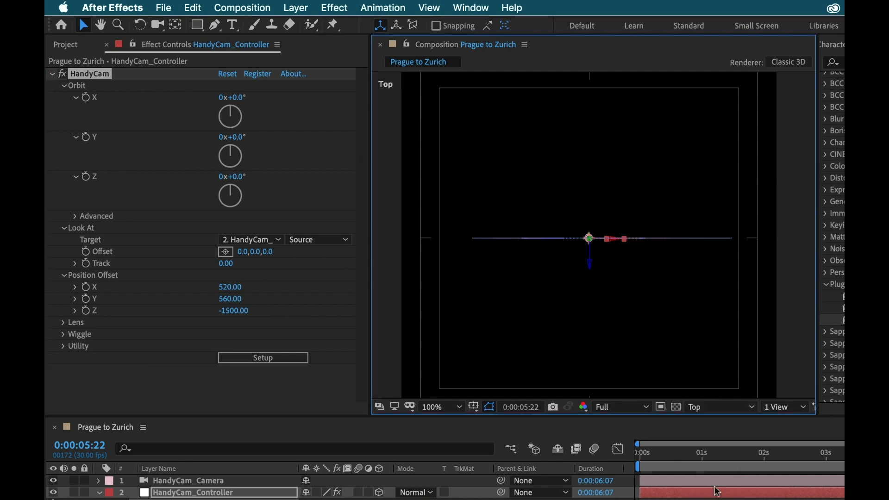
{"action": "key", "text": "comma"}
{"action": "left_click_drag", "start_coordinate": [638, 305], "coordinate": [621, 179]}
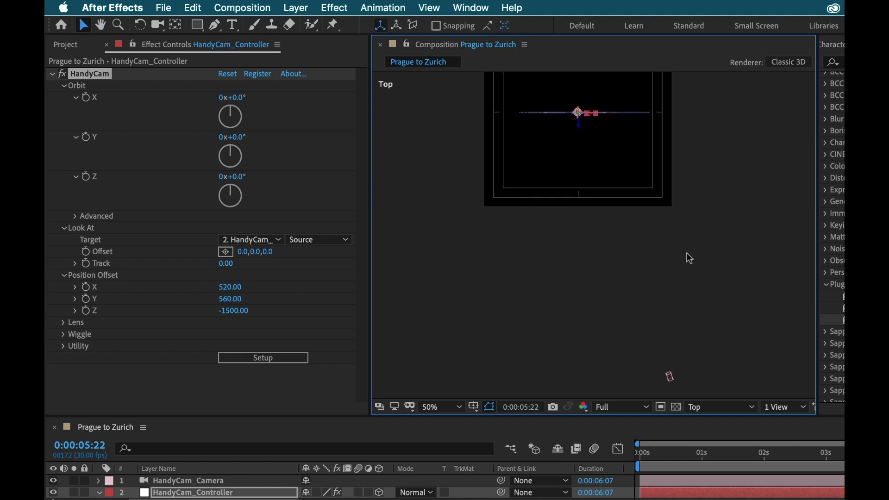
{"action": "key", "text": "comma"}
- Set Position Offset X to 320 and orbit the camera around Z to 81°
{"action": "left_click_drag", "start_coordinate": [247, 285], "coordinate": [308, 316]}
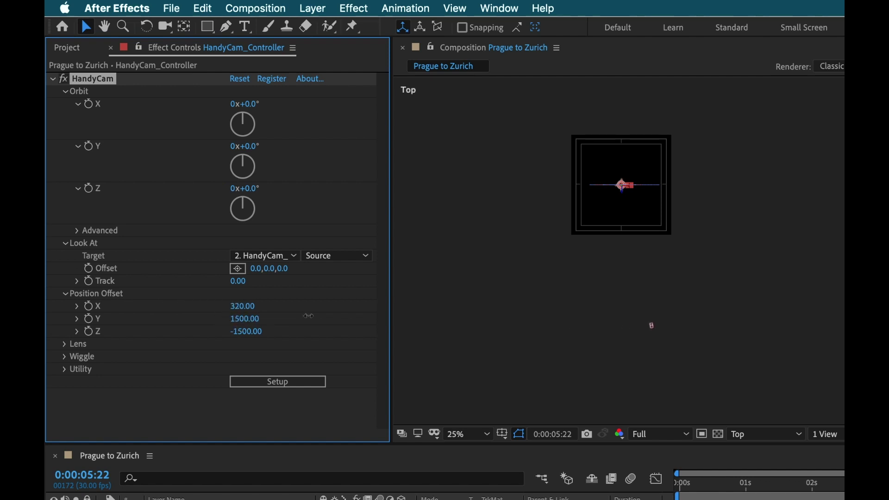
{"action": "left_click_drag", "start_coordinate": [259, 331], "coordinate": [277, 329]}
{"action": "key", "text": "super+z"}
{"action": "key", "text": "period"}
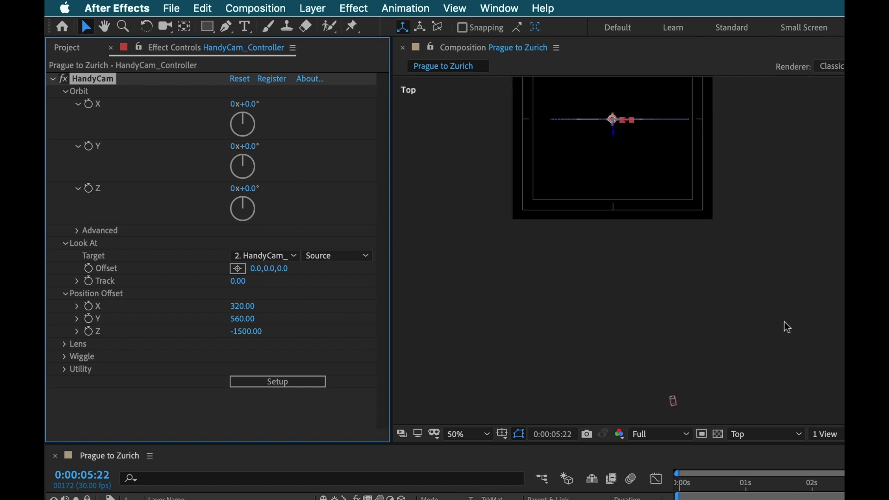
{"action": "left_click_drag", "start_coordinate": [763, 347], "coordinate": [744, 230]}
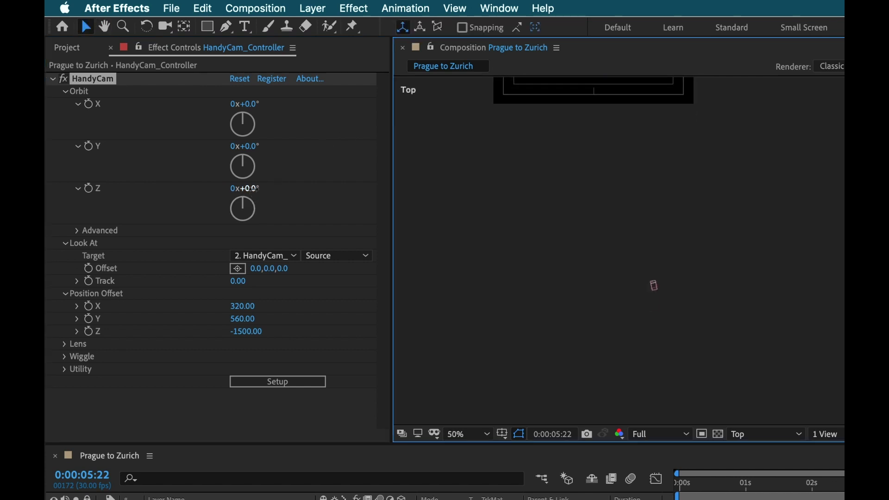
{"action": "left_click_drag", "start_coordinate": [250, 189], "coordinate": [342, 182]}
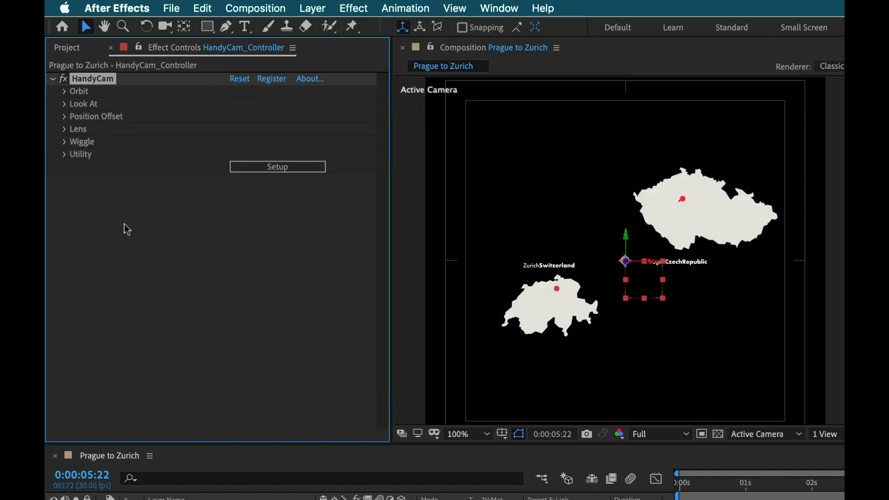
- Expand the Lens, Position Offset and Look At groups and shift Position Offset X to -880
{"action": "left_click", "coordinate": [65, 130]}
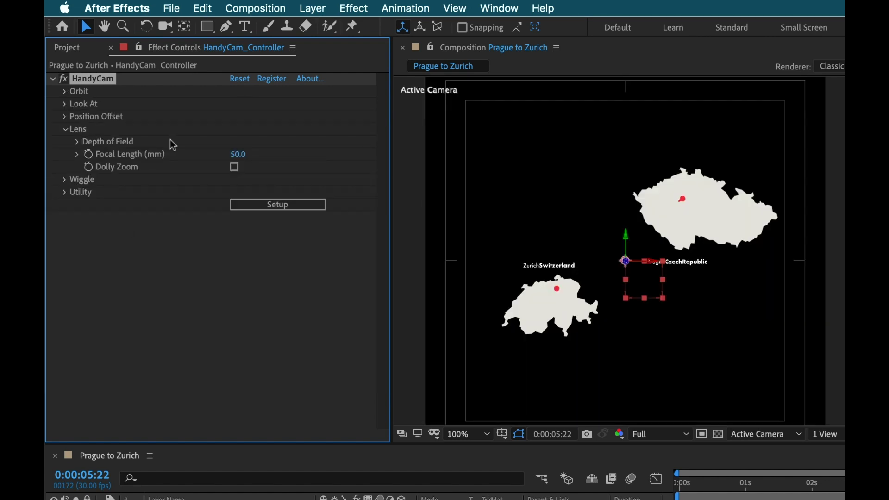
{"action": "left_click", "coordinate": [65, 117]}
{"action": "left_click", "coordinate": [64, 104]}
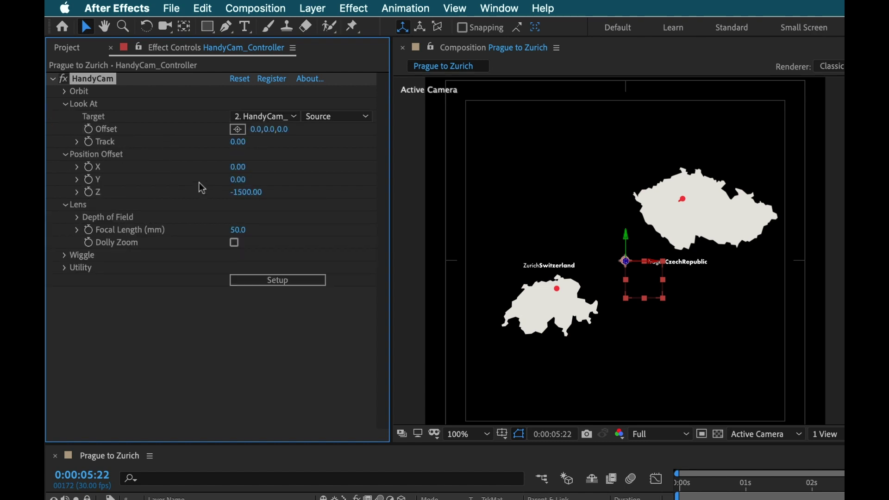
{"action": "left_click_drag", "start_coordinate": [237, 179], "coordinate": [274, 150]}
- Set Y offset 460, Track 890, Orbit Y 25° and Look At offset -62, 20
{"action": "left_click", "coordinate": [64, 92]}
{"action": "left_click_drag", "start_coordinate": [255, 322], "coordinate": [289, 321]}
{"action": "left_click_drag", "start_coordinate": [246, 281], "coordinate": [212, 268]}
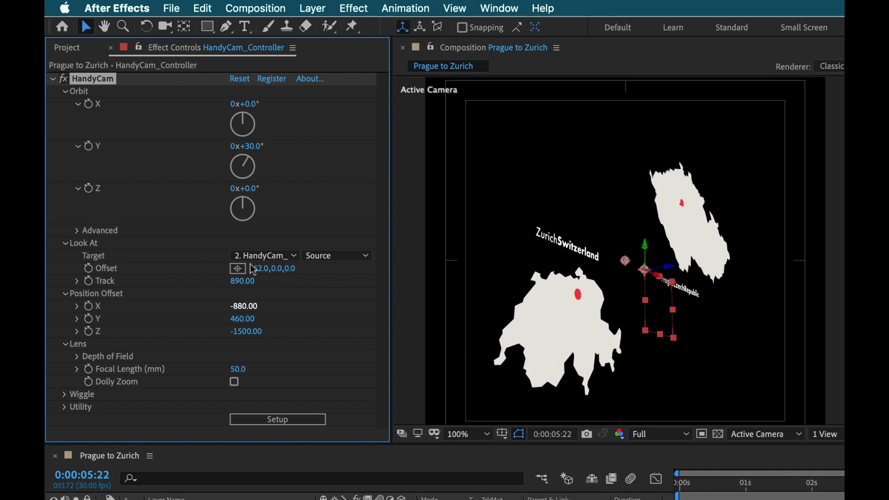
{"action": "left_click_drag", "start_coordinate": [246, 147], "coordinate": [245, 148]}
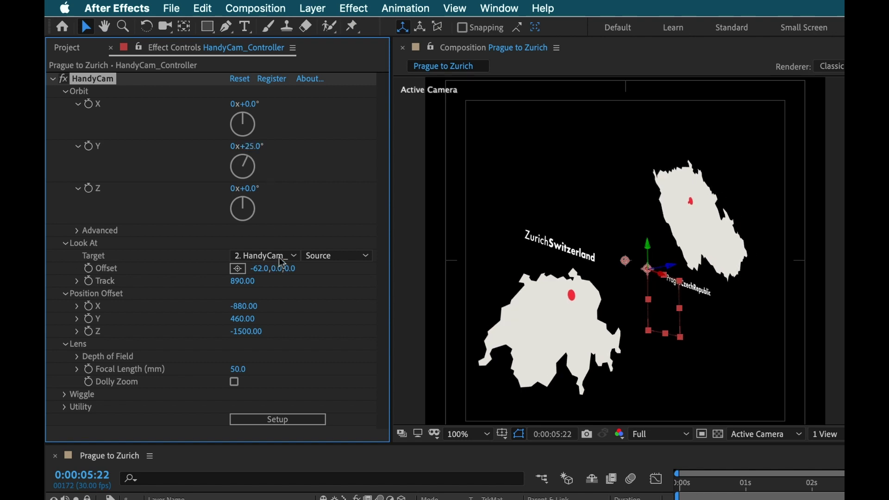
{"action": "left_click_drag", "start_coordinate": [277, 269], "coordinate": [293, 267]}
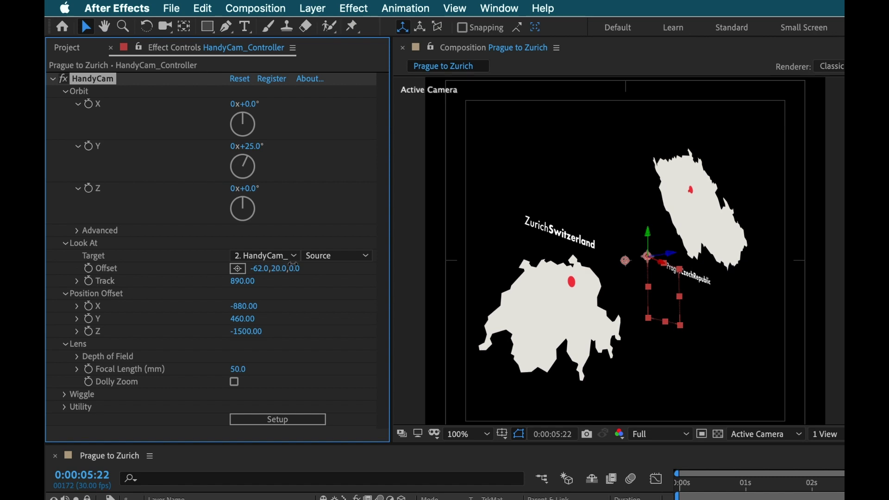
{"action": "left_click", "coordinate": [65, 92]}
{"action": "left_click", "coordinate": [64, 104]}
- Preview the route, then enable Depth of Field at aperture 25.30 and focus distance 2666.76
{"action": "left_click", "coordinate": [65, 117]}
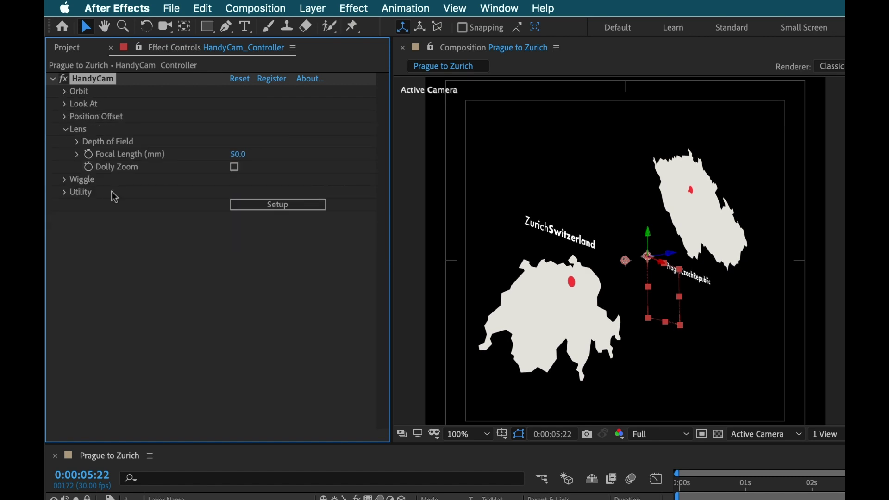
{"action": "left_click", "coordinate": [77, 141]}
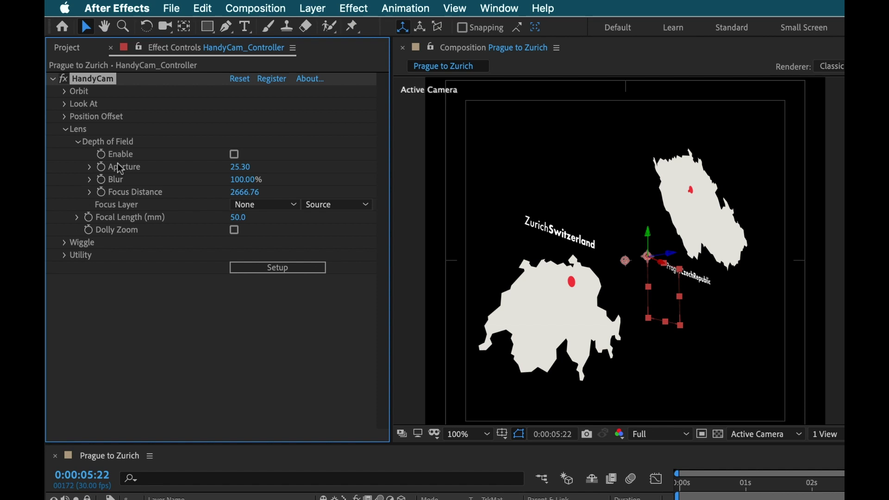
{"action": "key", "text": "space"}
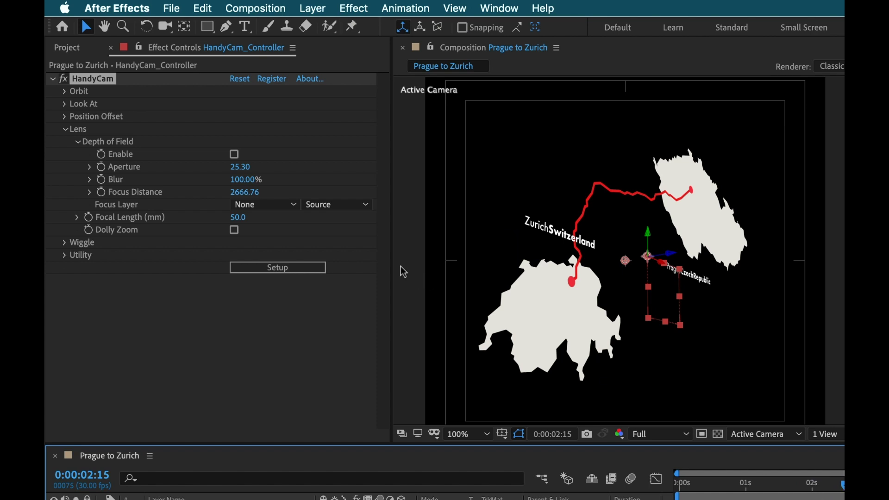
{"action": "left_click", "coordinate": [234, 155]}
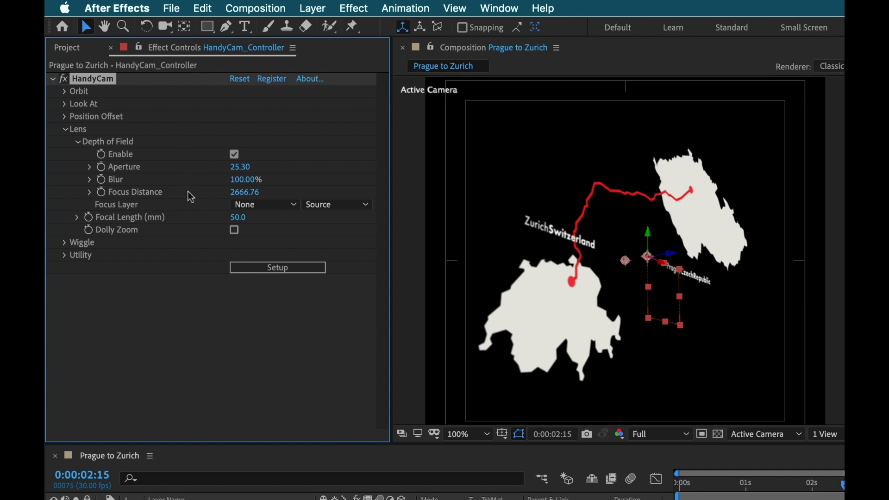
{"action": "left_click", "coordinate": [256, 206]}
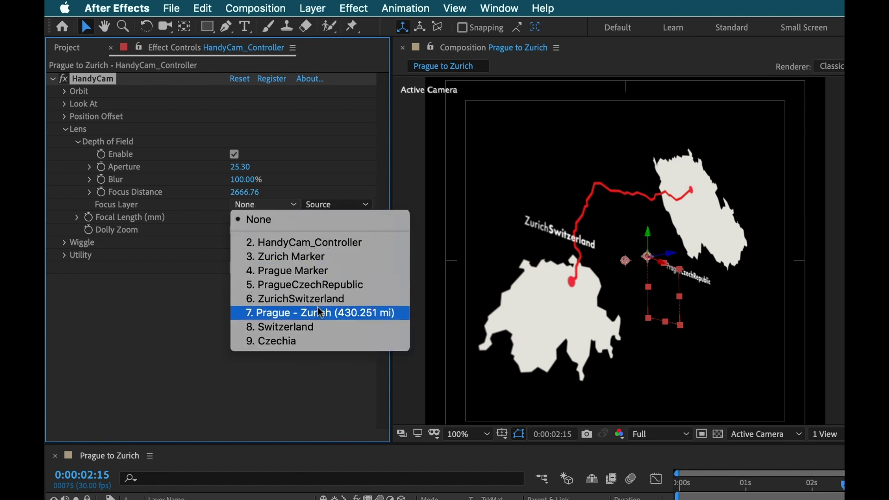
- Focus on 8. Switzerland with Aperture 200 and Blur 100%, blurring the Czech map
{"action": "left_click", "coordinate": [314, 326]}
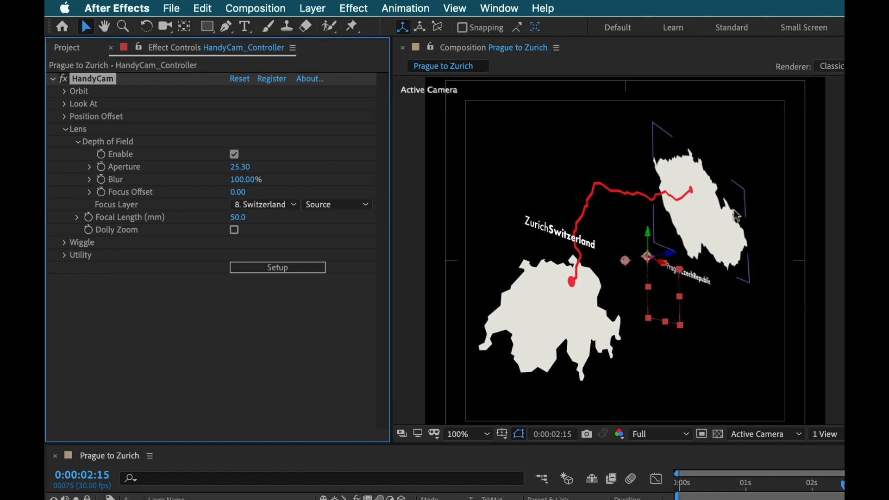
{"action": "left_click_drag", "start_coordinate": [236, 167], "coordinate": [305, 168]}
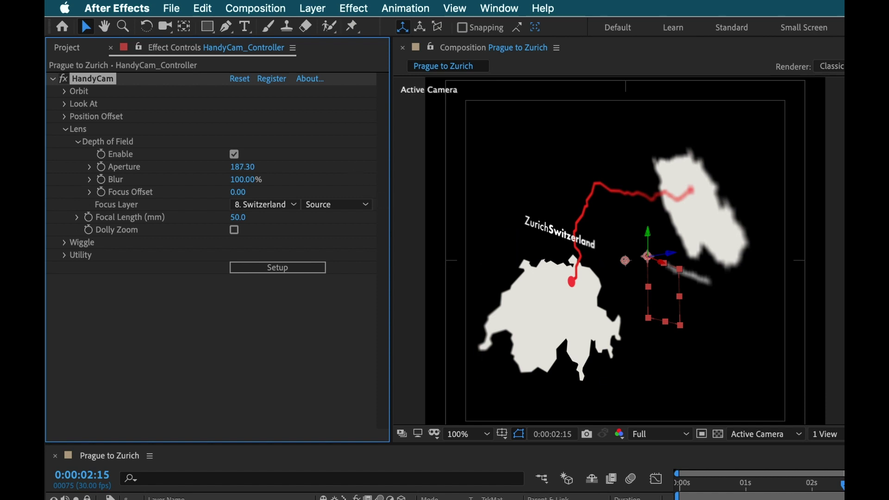
{"action": "key", "text": "super+shift+a"}
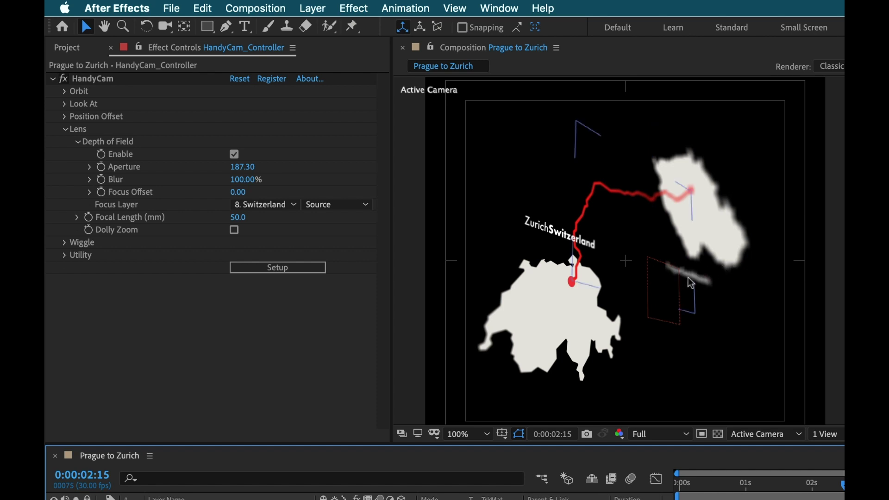
{"action": "left_click", "coordinate": [258, 167]}
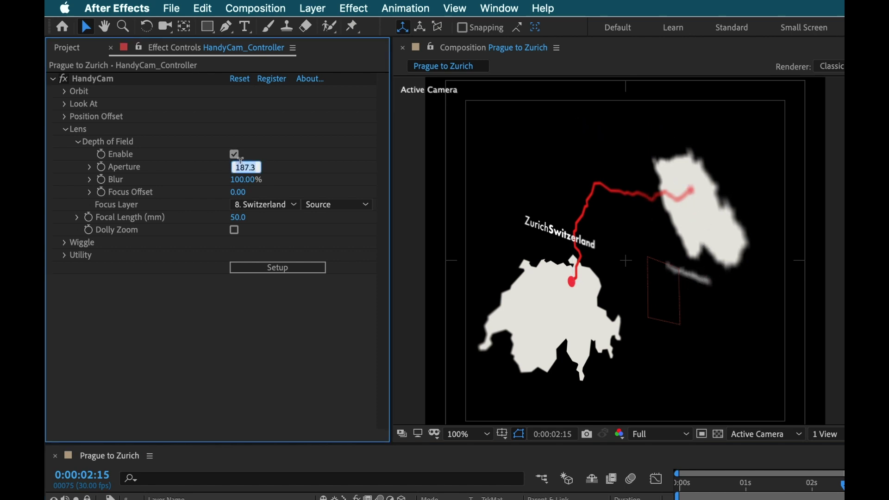
{"action": "type", "text": "200"}
{"action": "key", "text": "Return"}
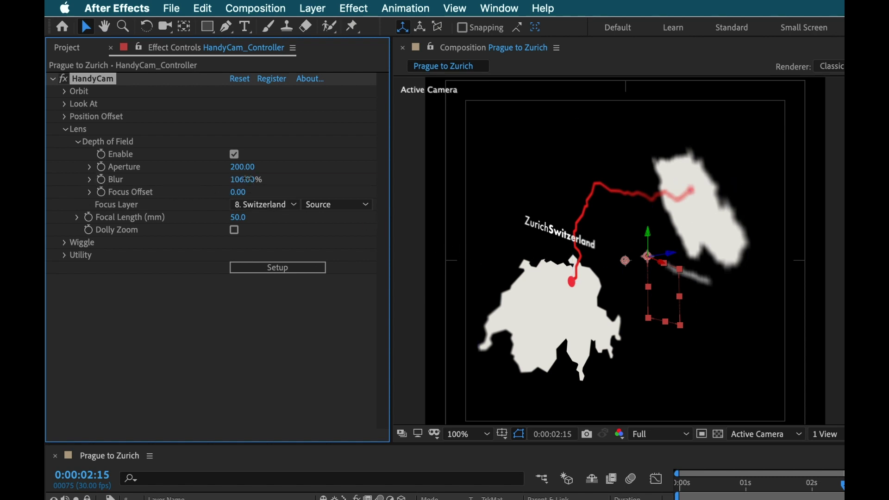
{"action": "left_click_drag", "start_coordinate": [251, 179], "coordinate": [388, 198]}
{"action": "key", "text": "F2"}
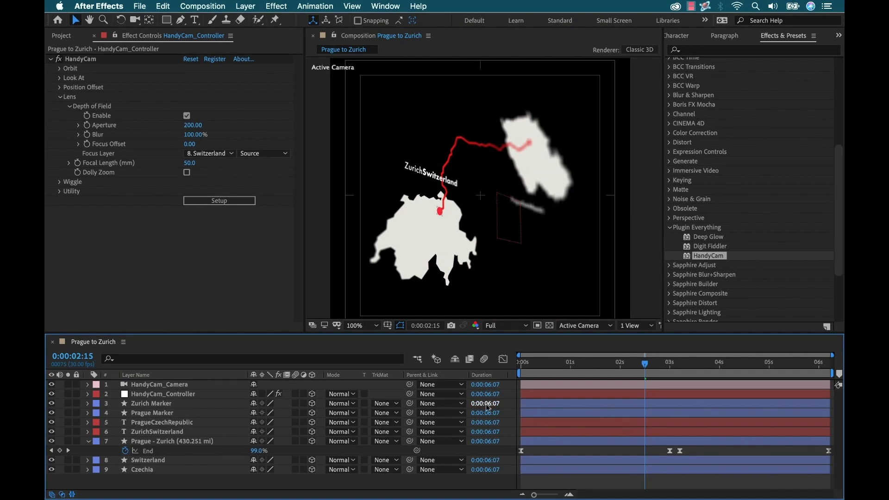
- Keyframe Focus Offset at 0 near 3 seconds and show it in the timeline
{"action": "left_click_drag", "start_coordinate": [596, 368], "coordinate": [684, 376]}
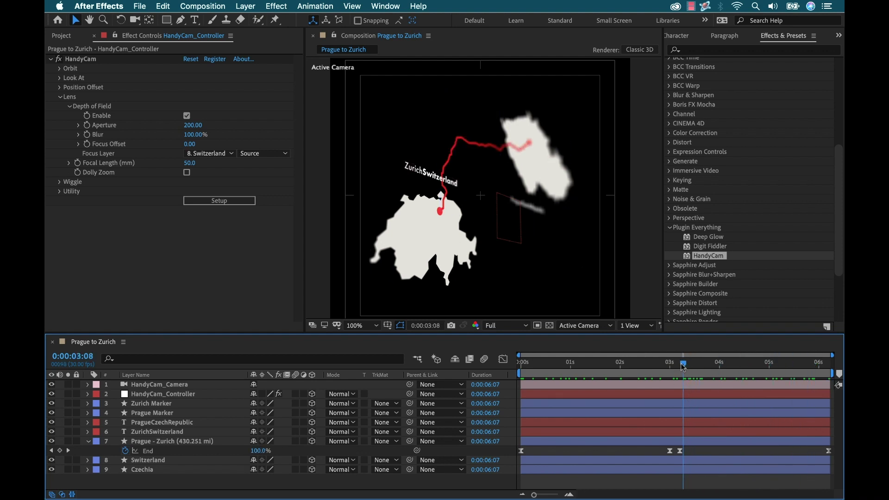
{"action": "mouse_move", "coordinate": [683, 367]}
{"action": "left_mouse_down"}
{"action": "mouse_move", "coordinate": [562, 367]}
{"action": "mouse_move", "coordinate": [665, 369]}
{"action": "left_mouse_up"}
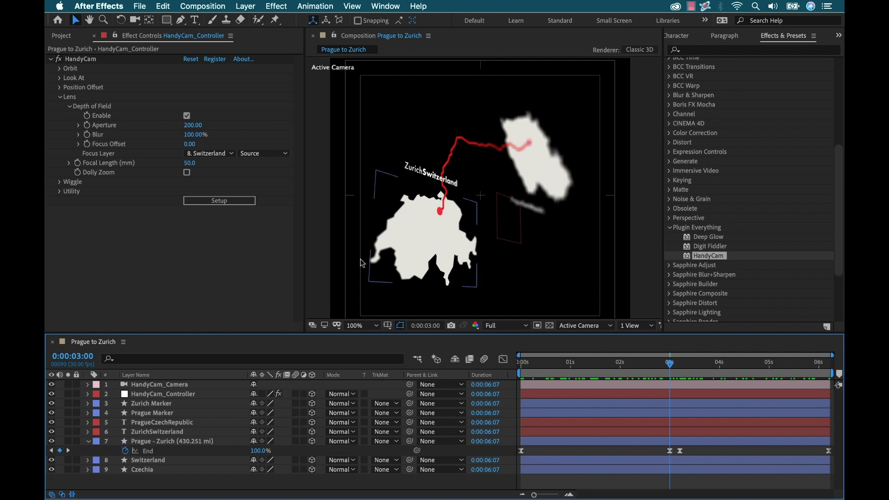
{"action": "left_click", "coordinate": [90, 147]}
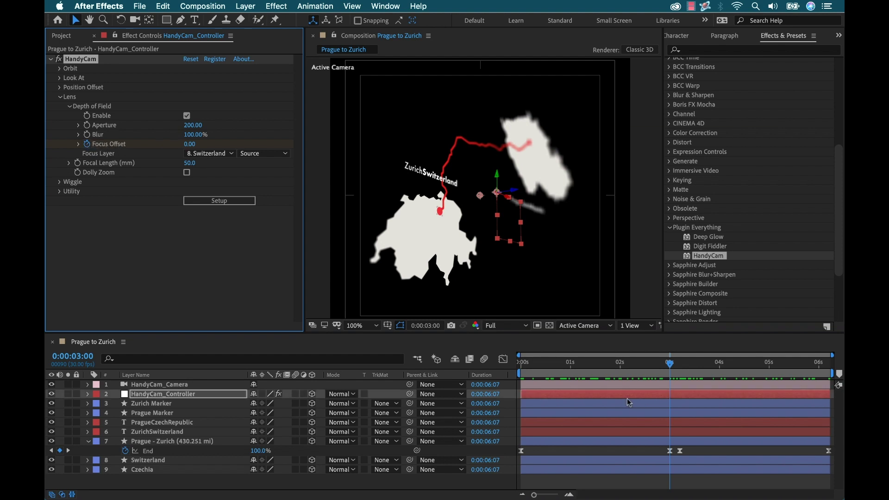
{"action": "key", "text": "u"}
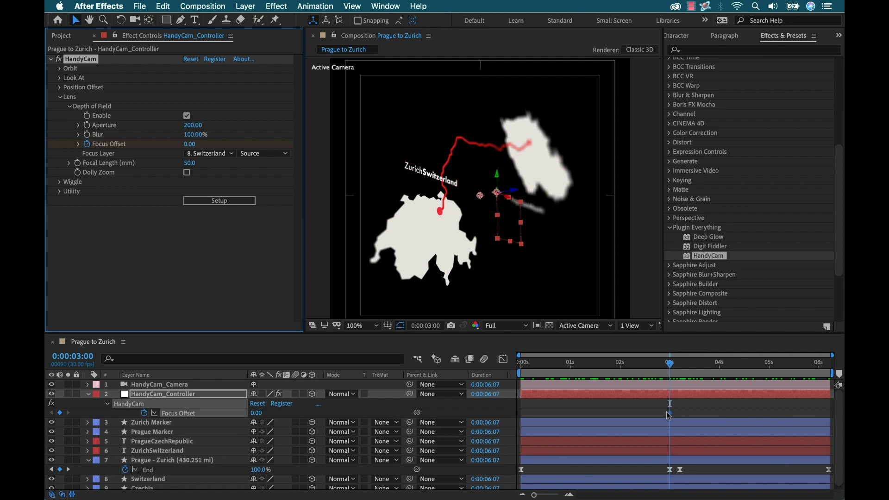
{"action": "left_click", "coordinate": [684, 405]}
- Set Focus Offset to 245 at the first frame and select both keyframes for easing
{"action": "left_click_drag", "start_coordinate": [670, 364], "coordinate": [505, 362]}
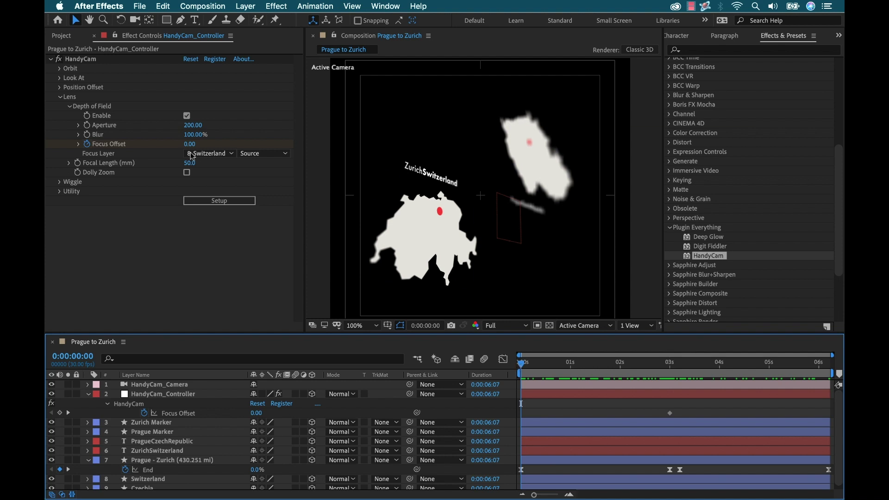
{"action": "left_click_drag", "start_coordinate": [191, 144], "coordinate": [357, 145]}
{"action": "left_click_drag", "start_coordinate": [427, 151], "coordinate": [315, 151]}
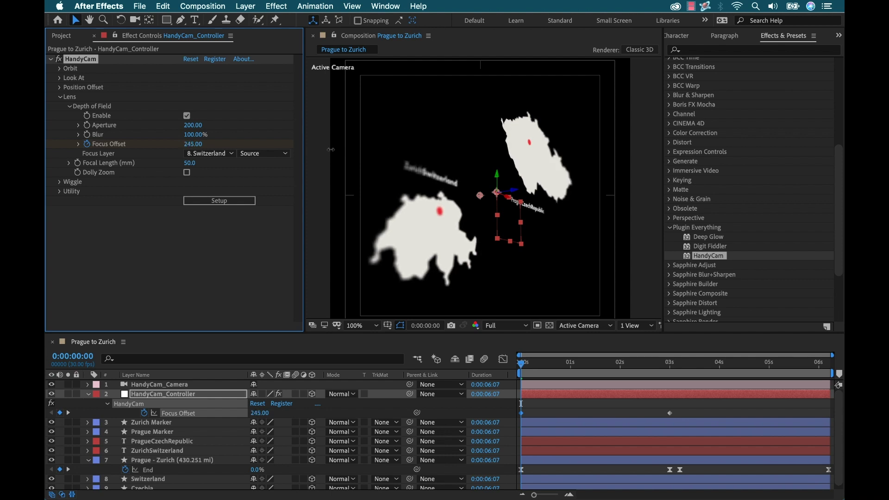
{"action": "left_click_drag", "start_coordinate": [680, 406], "coordinate": [505, 420]}
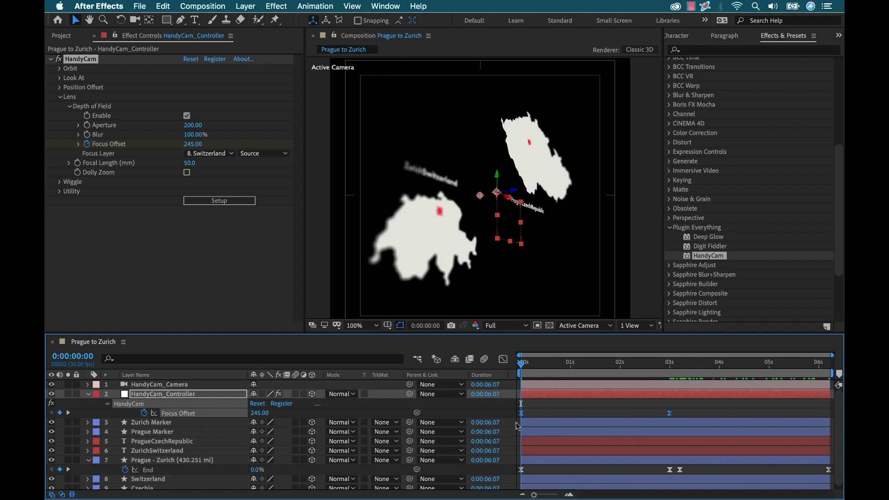
{"action": "left_click", "coordinate": [503, 360]}
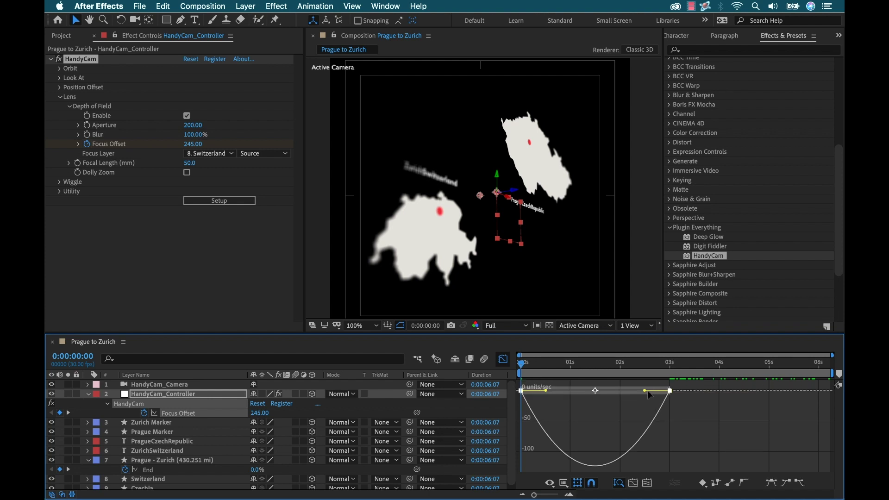
- Lengthen the Focus Offset easing in the Graph Editor, then preview the route drawing with the focus change
{"action": "left_click_drag", "start_coordinate": [639, 393], "coordinate": [595, 387]}
{"action": "left_click", "coordinate": [504, 360]}
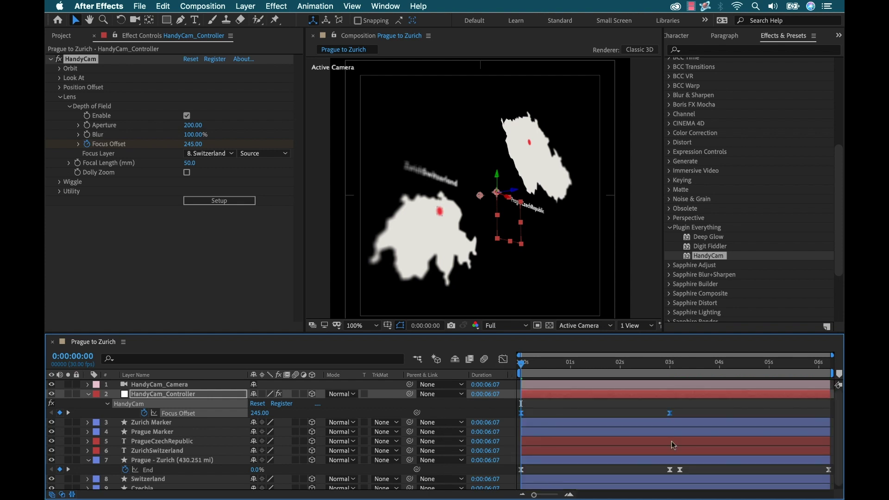
{"action": "left_click", "coordinate": [675, 468]}
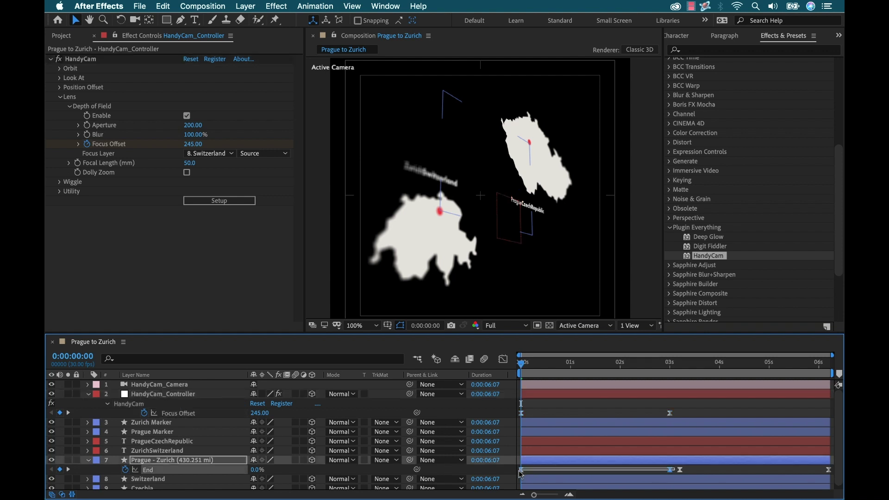
{"action": "left_click", "coordinate": [503, 360]}
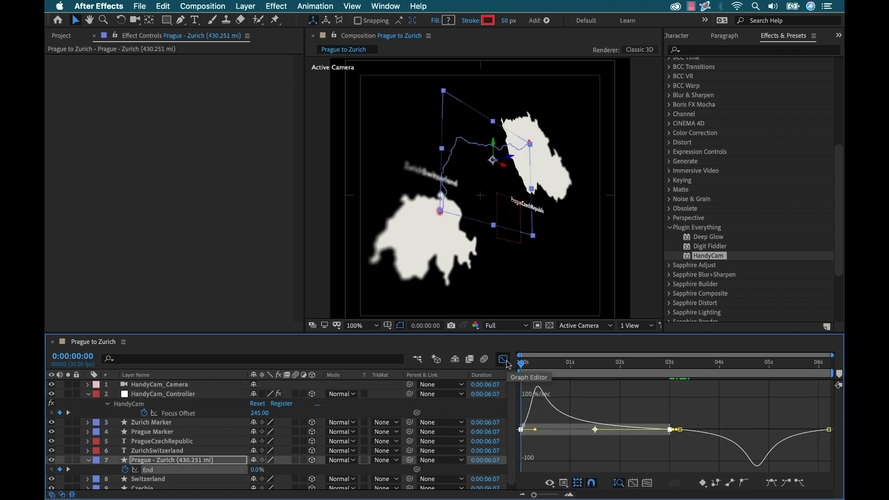
{"action": "left_click", "coordinate": [505, 361]}
{"action": "left_click", "coordinate": [583, 408]}
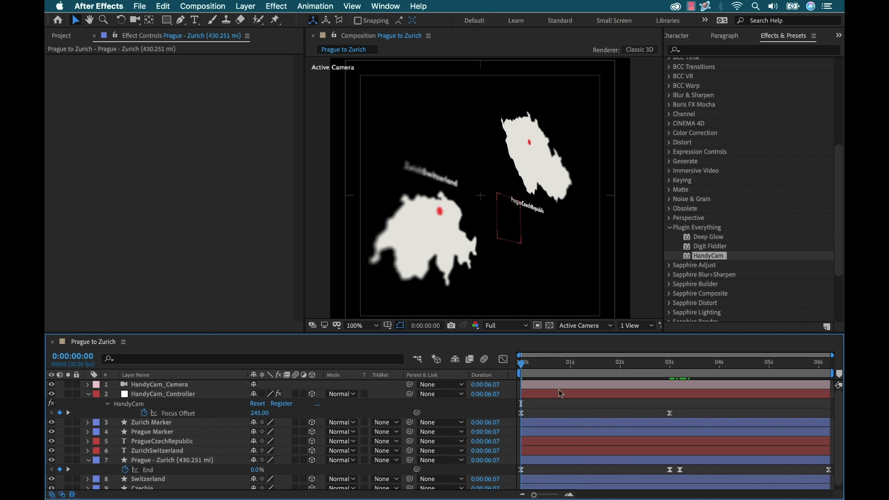
{"action": "left_click_drag", "start_coordinate": [535, 367], "coordinate": [597, 373]}
- Paste both Focus Offset keyframes at 3:06, after the route finishes, and time-reverse them
{"action": "left_click_drag", "start_coordinate": [699, 409], "coordinate": [511, 420]}
{"action": "left_click_drag", "start_coordinate": [666, 362], "coordinate": [678, 364]}
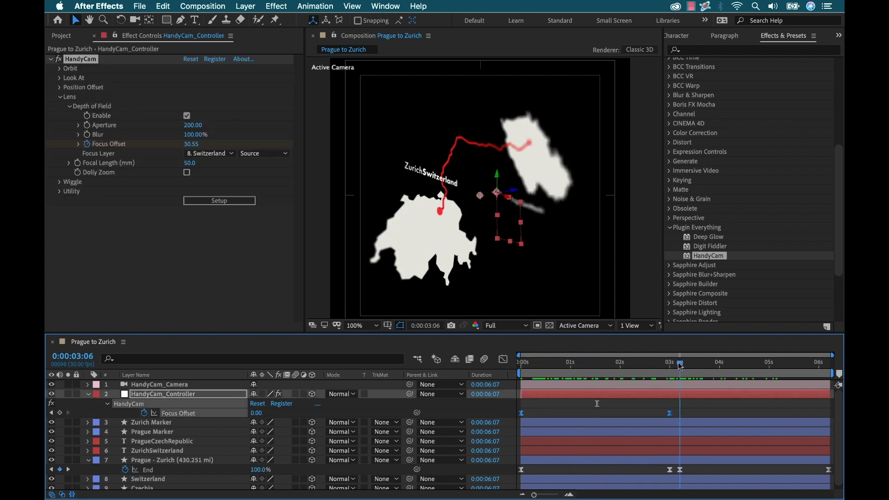
{"action": "key", "text": "ctrl+v"}
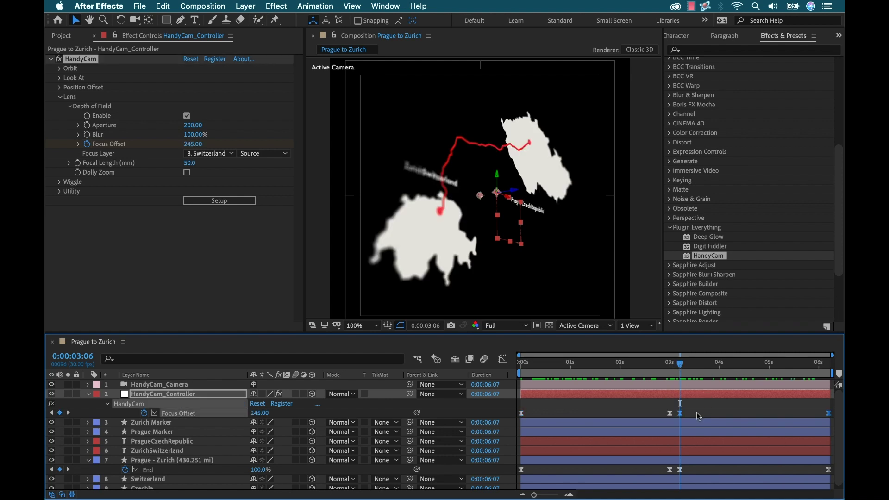
{"action": "right_click", "coordinate": [680, 414]}
{"action": "mouse_move", "coordinate": [717, 489]}
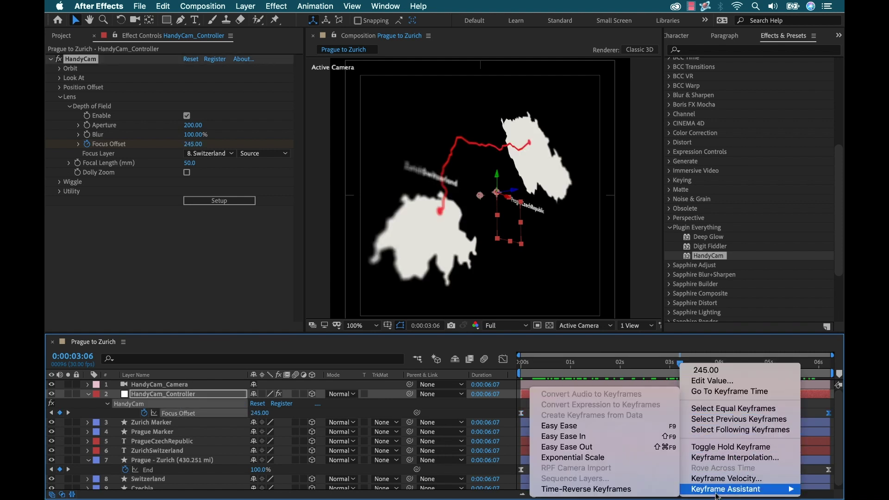
{"action": "left_click", "coordinate": [615, 492]}
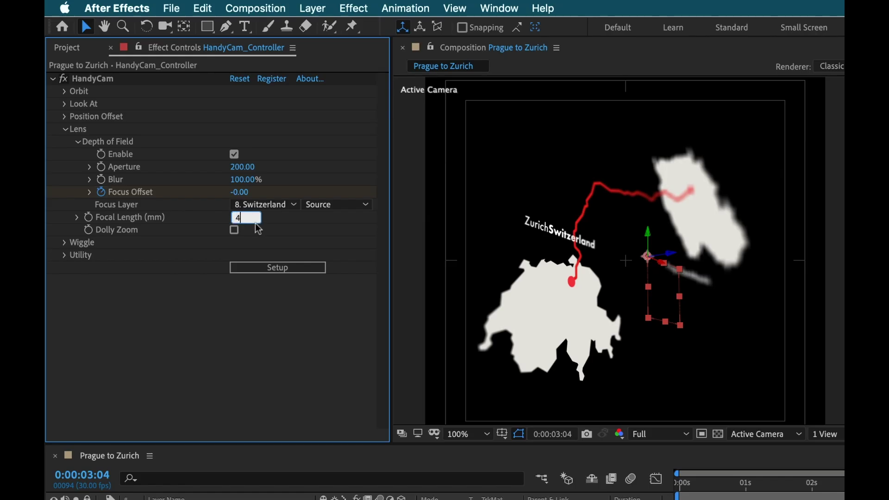
{"action": "key", "text": "Return"}
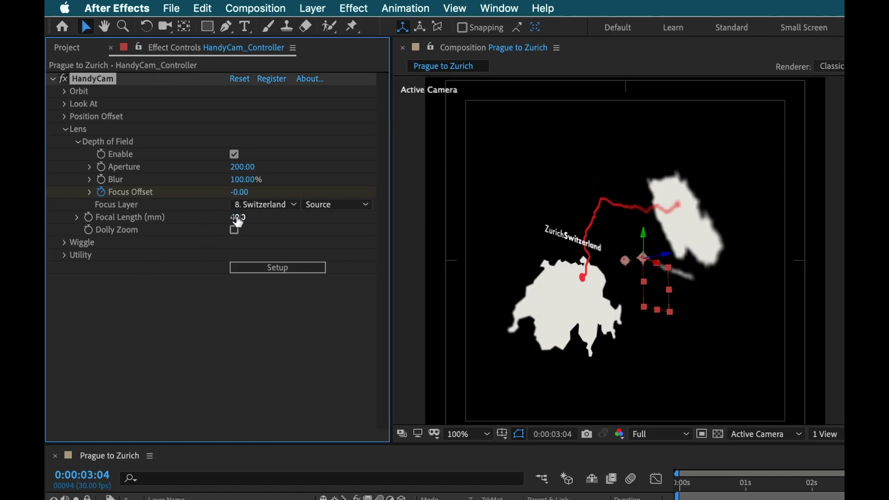
{"action": "type", "text": "50"}
{"action": "key", "text": "Return"}
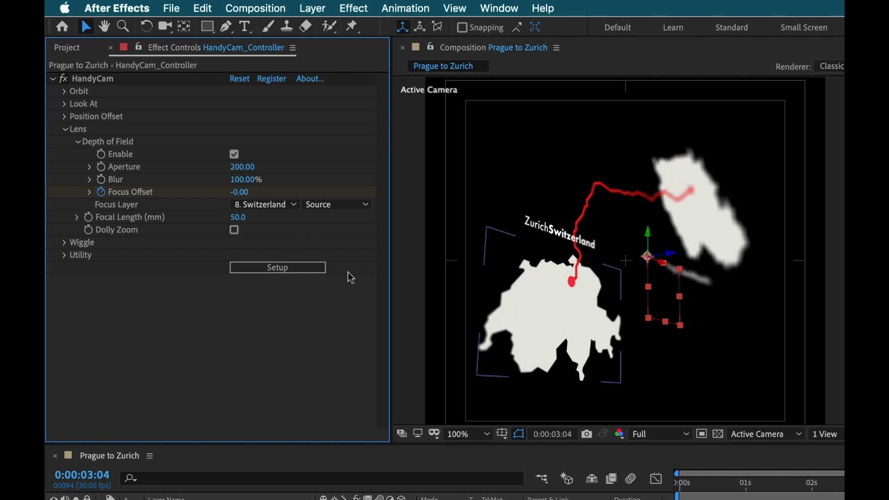
{"action": "left_click", "coordinate": [66, 129]}
- Set HandyCam's Wiggle Frequency to 2 and Amplitude Handheld to 10
{"action": "left_click", "coordinate": [65, 142]}
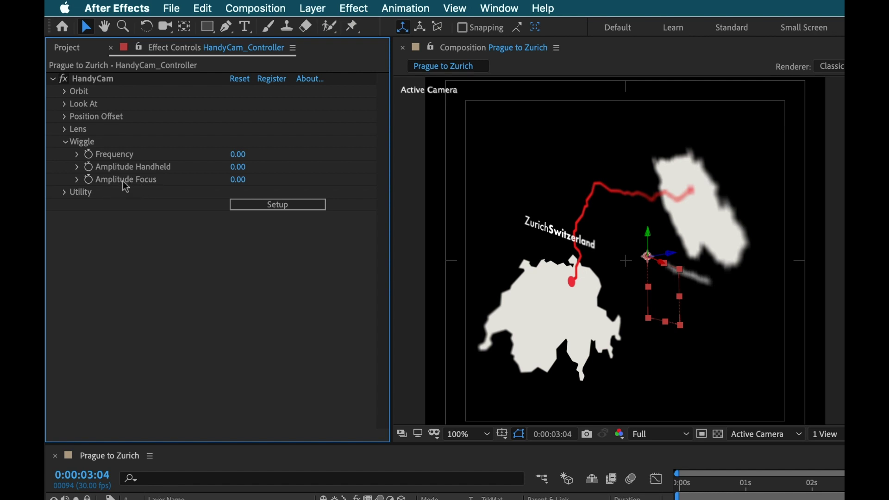
{"action": "left_click", "coordinate": [238, 154]}
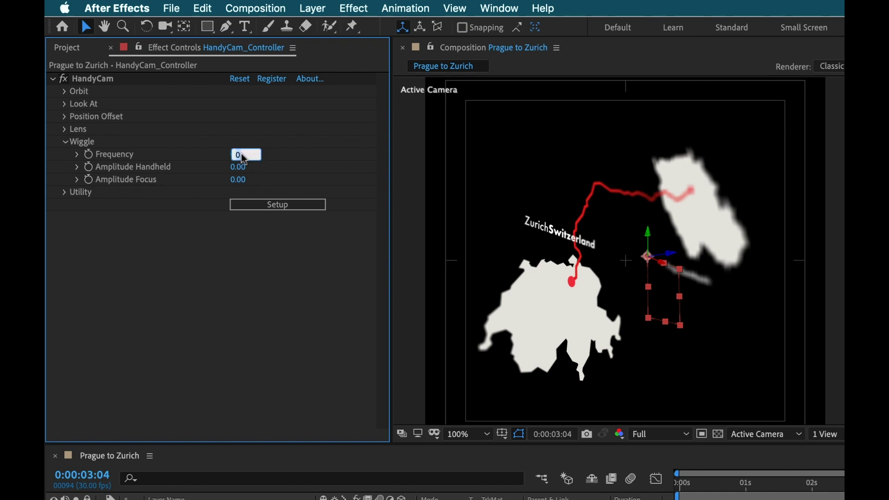
{"action": "type", "text": "2"}
{"action": "key", "text": "Return"}
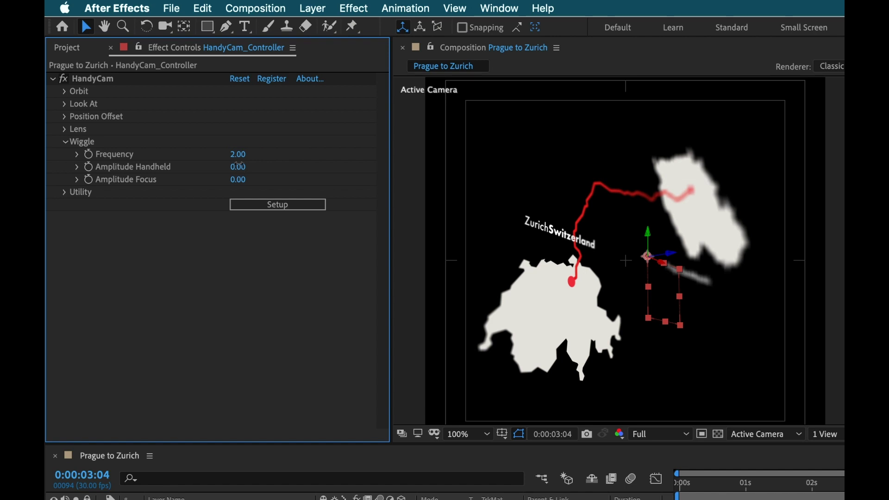
{"action": "left_click", "coordinate": [240, 165]}
{"action": "type", "text": "10"}
{"action": "key", "text": "Return"}
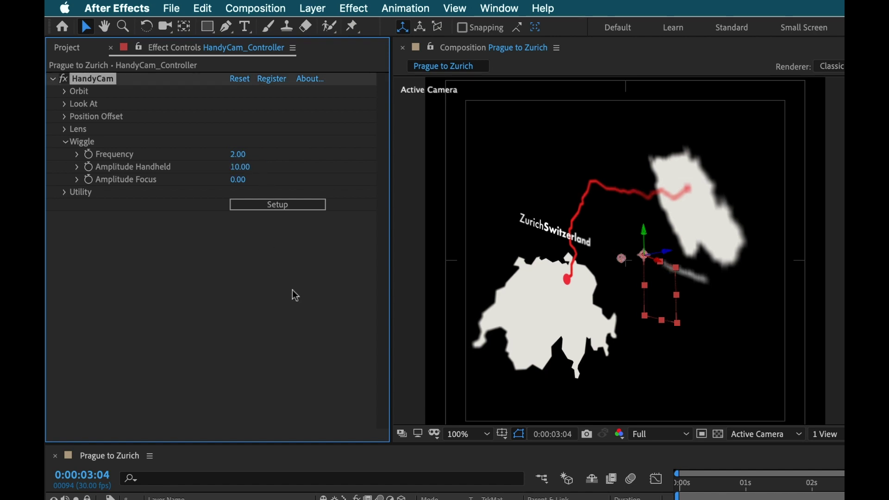
- Scrub and play a preview to check the handheld camera shake
{"action": "left_click_drag", "start_coordinate": [739, 494], "coordinate": [786, 488]}
{"action": "key", "text": "space"}
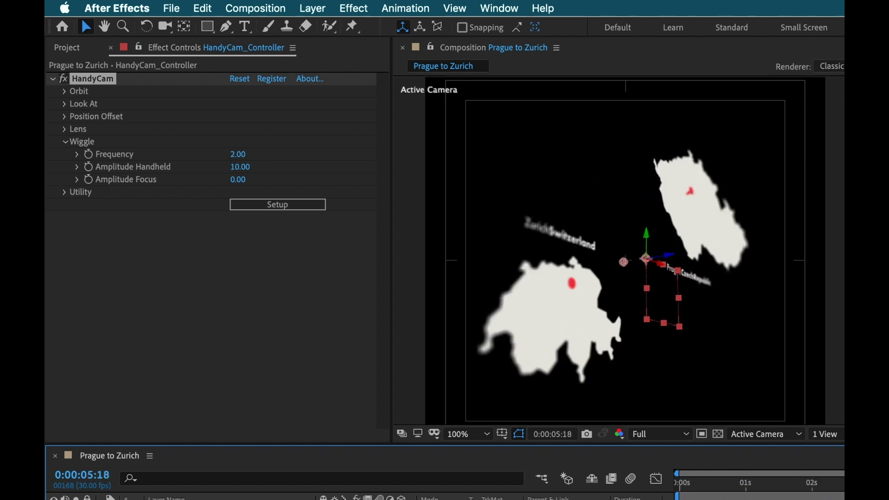
{"action": "key", "text": "space"}
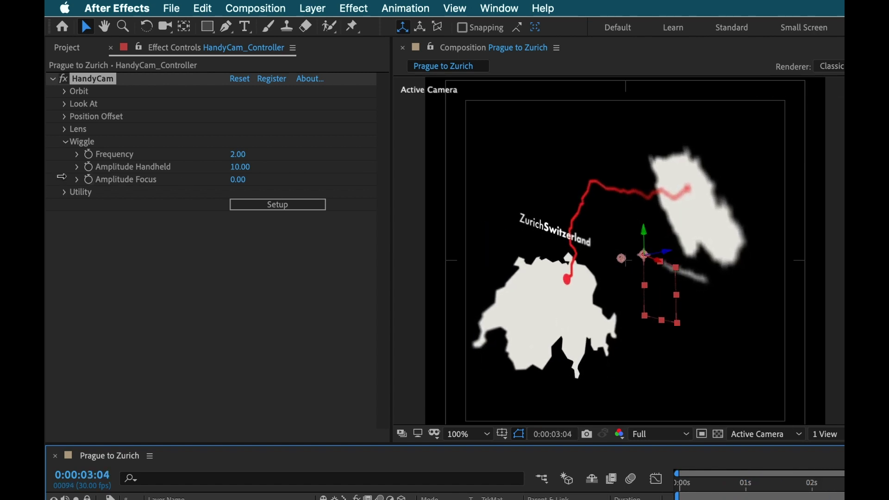